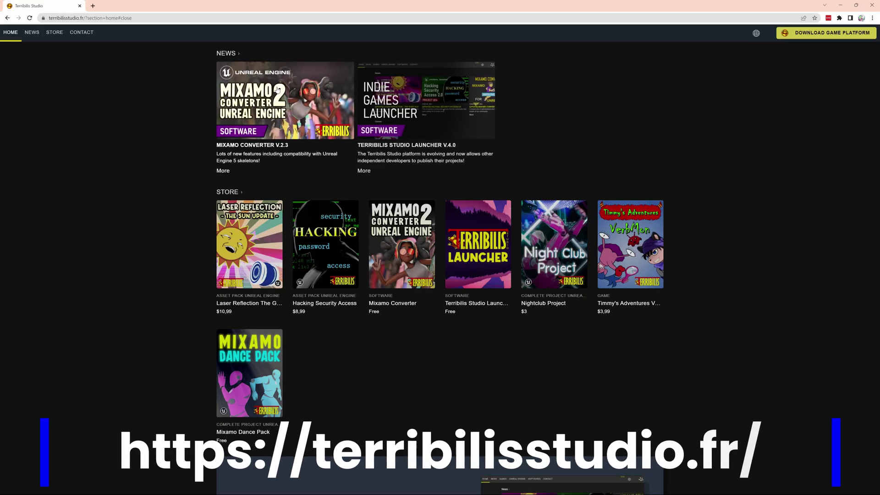
Go from the Mixamo Converter news card to its store page, reading and closing the V2.4 announcement
left_click(277, 89)
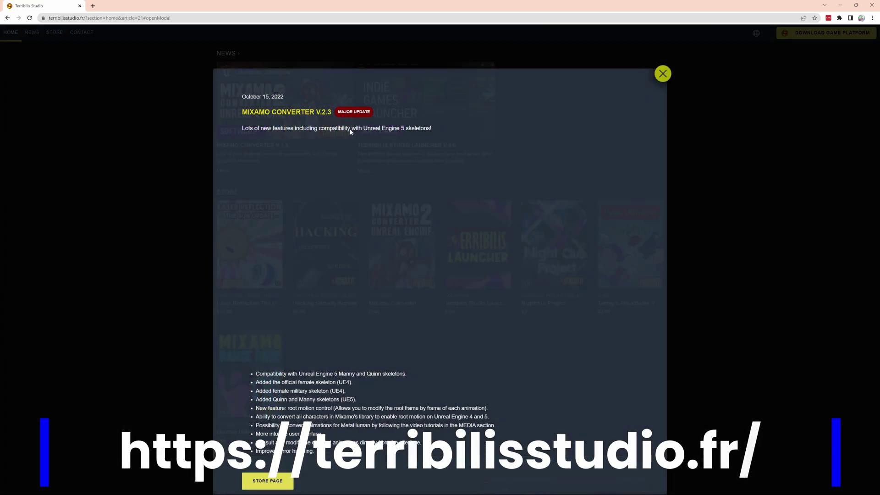
left_click(275, 479)
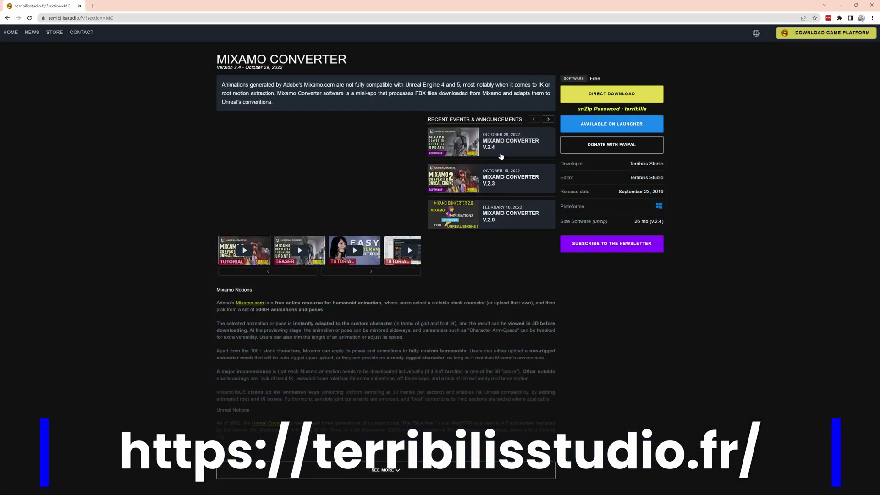
left_click(507, 141)
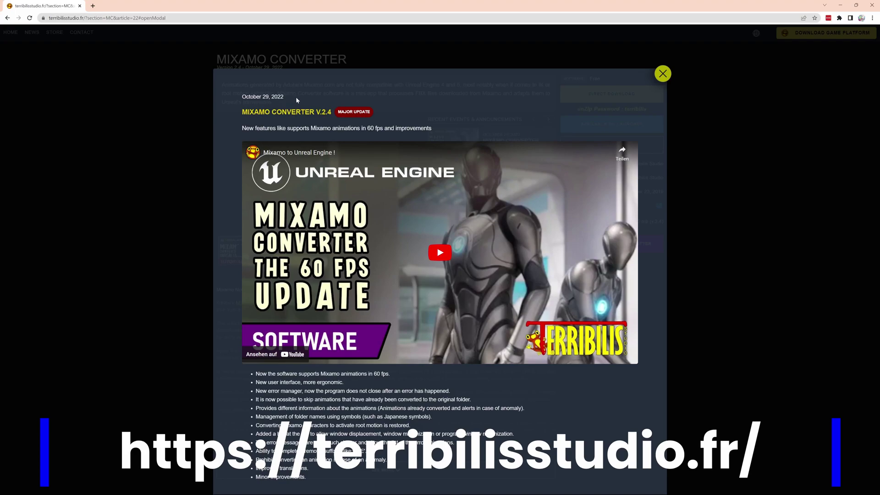
left_click_drag(255, 129, 404, 130)
left_click(403, 130)
left_click(662, 75)
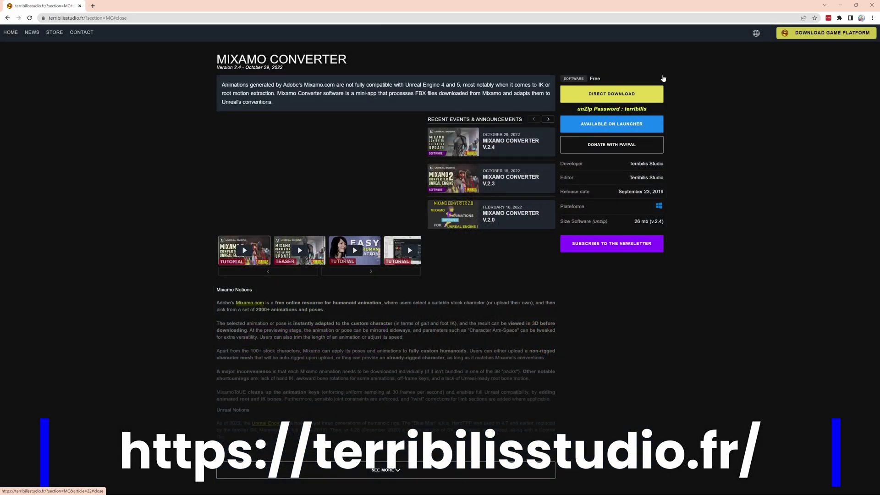
Download mixamo_converter.zip and inspect its mixamo_converter folder in WinRAR
left_click(605, 97)
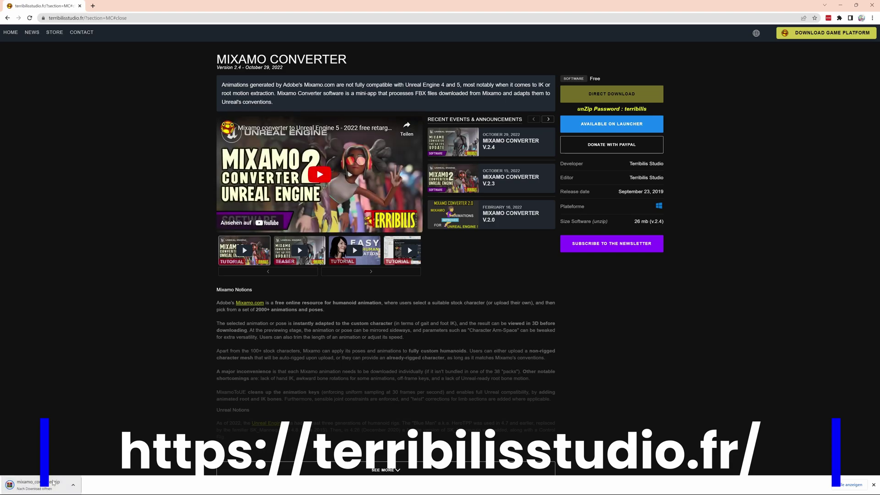
left_click(53, 482)
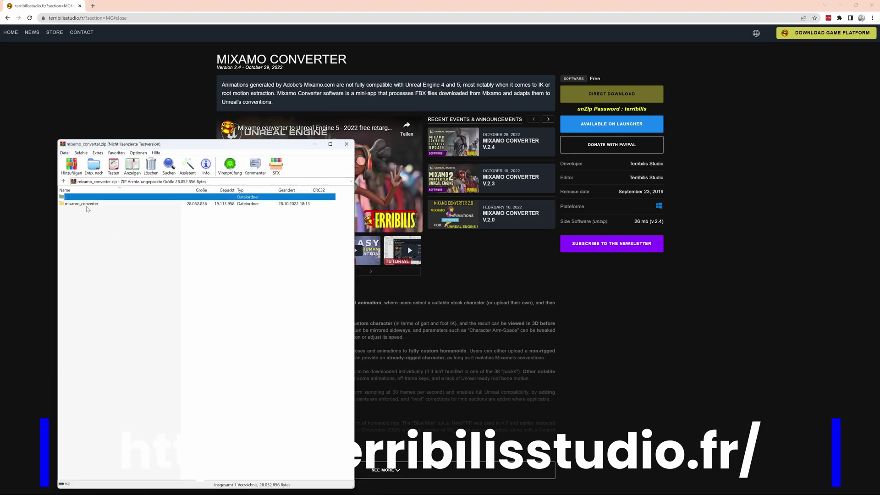
double_click(87, 206)
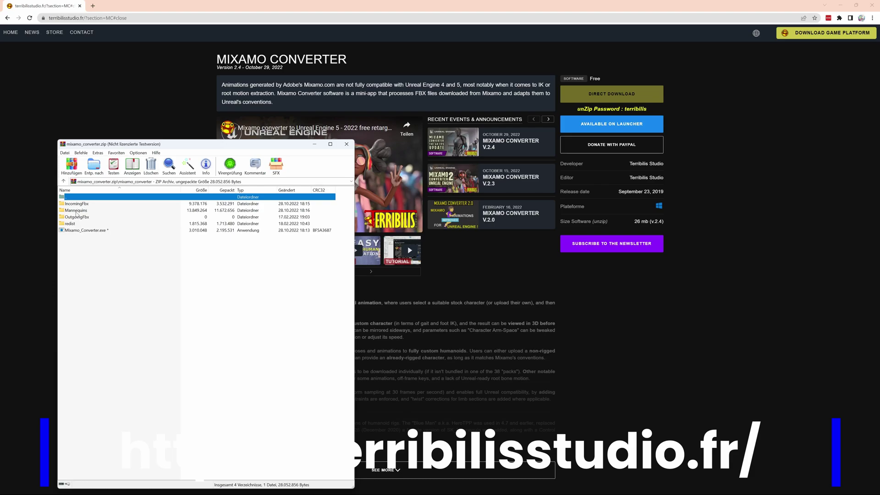
Close WinRAR and browse from mixamo_converter into Mannequins › Manny unreal engin 5
left_click(347, 143)
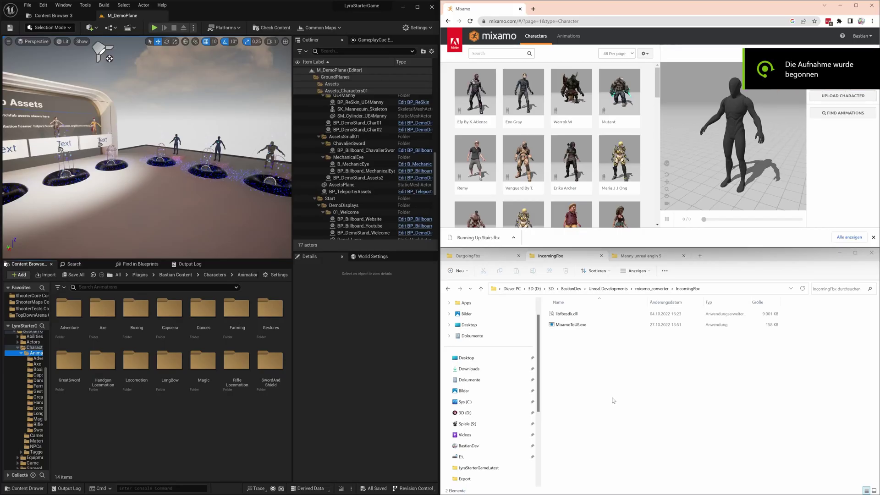
left_click(613, 446)
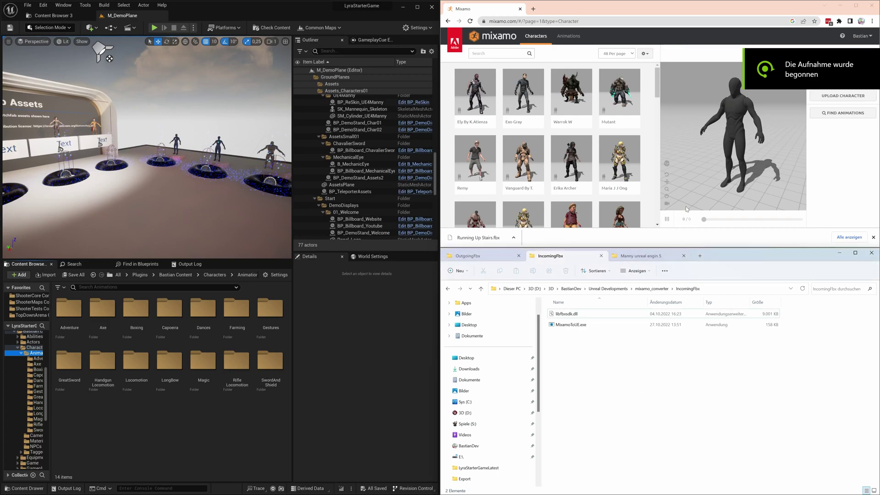
left_click(523, 96)
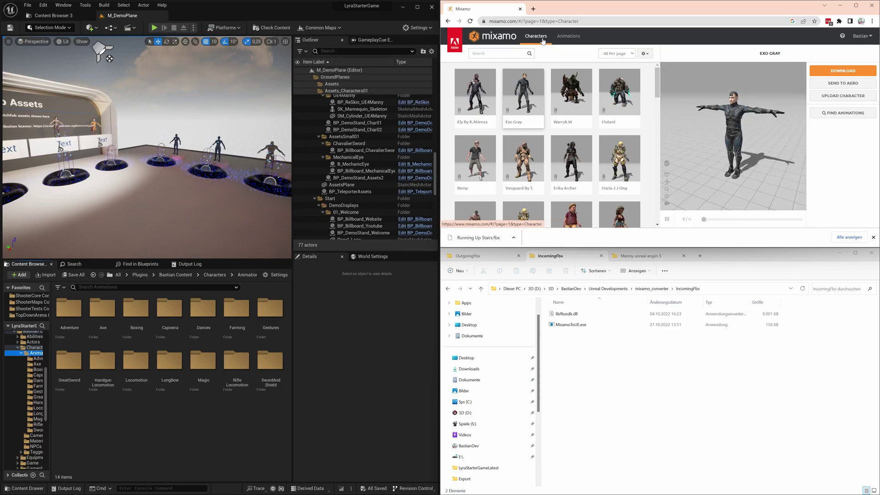
left_click(650, 289)
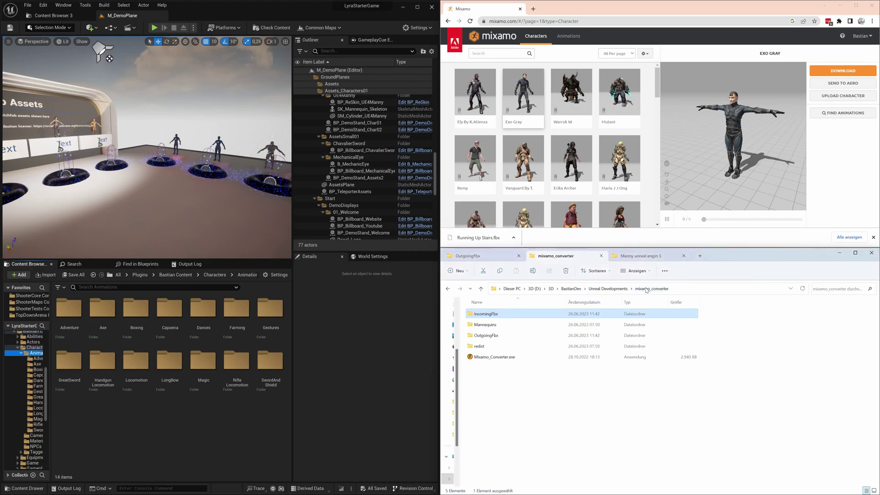
double_click(488, 326)
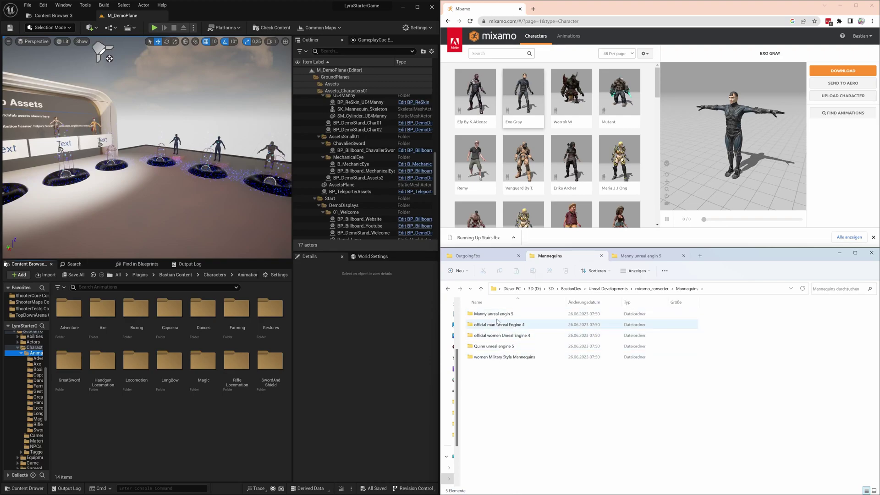
double_click(495, 315)
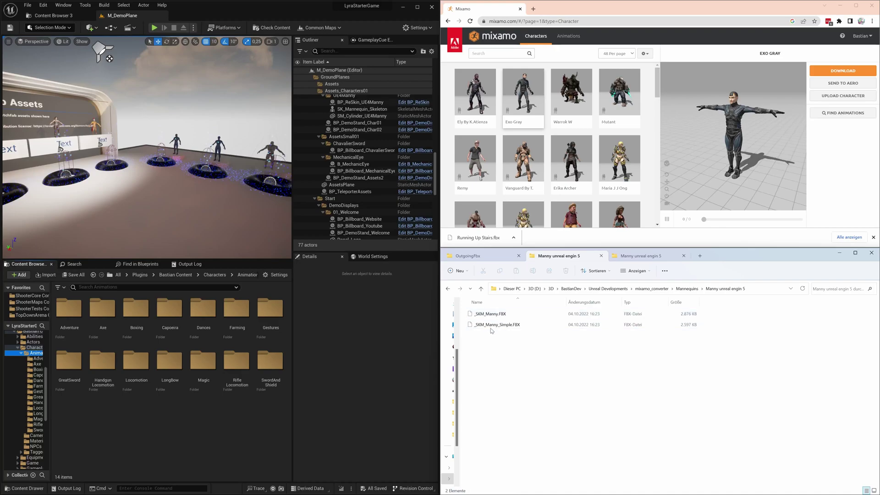
Upload _SKM_Manny.FBX to Mixamo and accept the auto-rigged character
left_click(837, 96)
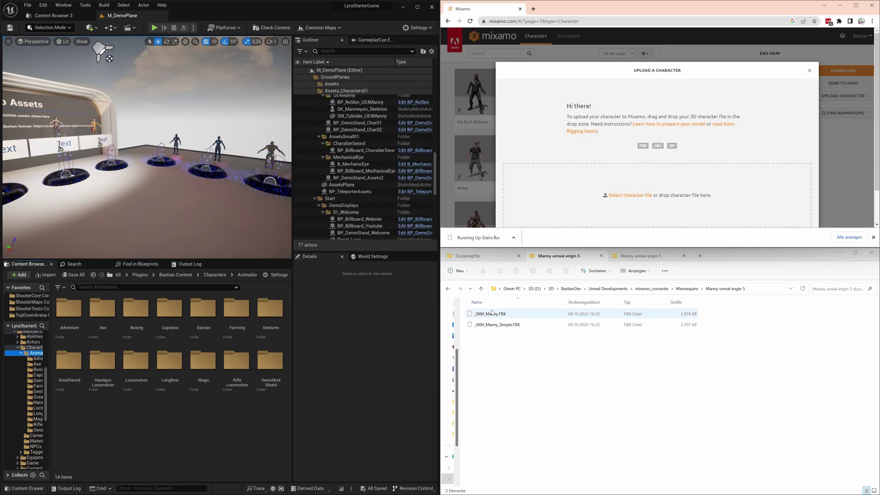
left_click_drag(490, 314, 612, 209)
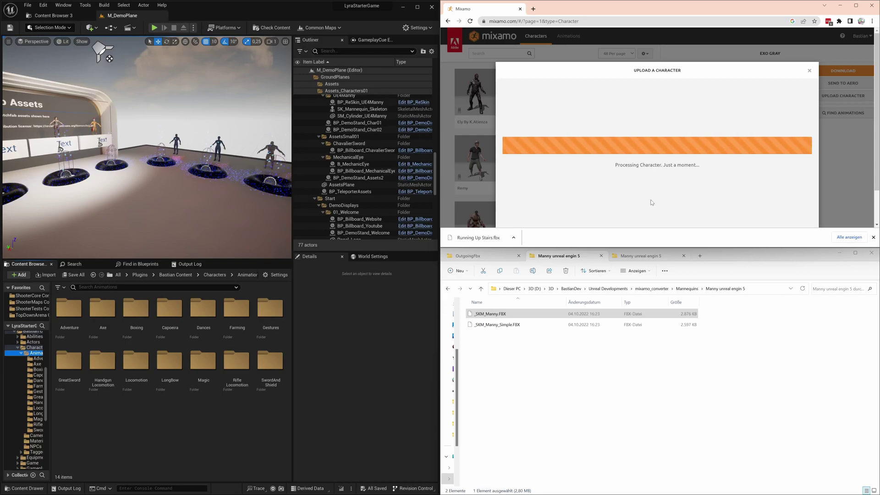
left_click(874, 237)
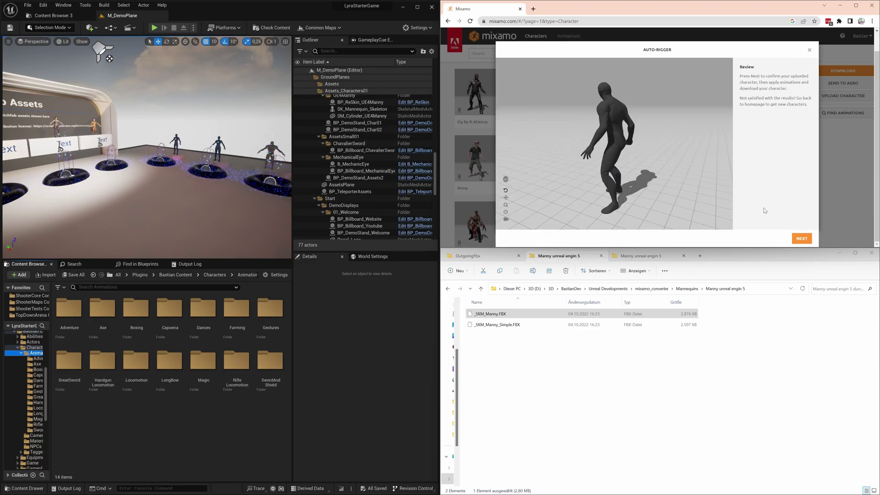
left_click(801, 239)
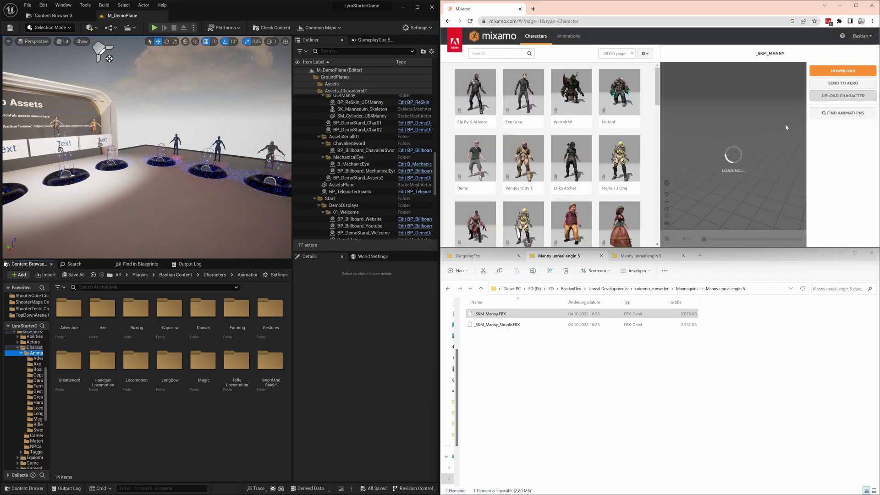
Search animations for 'dance' and download Locking Hip Hop as FBX with skin at 60 fps
left_click(568, 37)
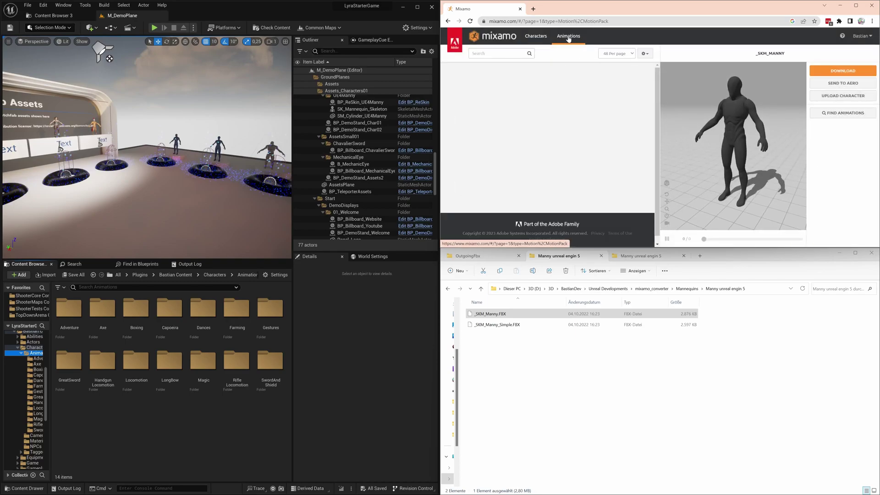
left_click(486, 54)
type("dance")
key("Return")
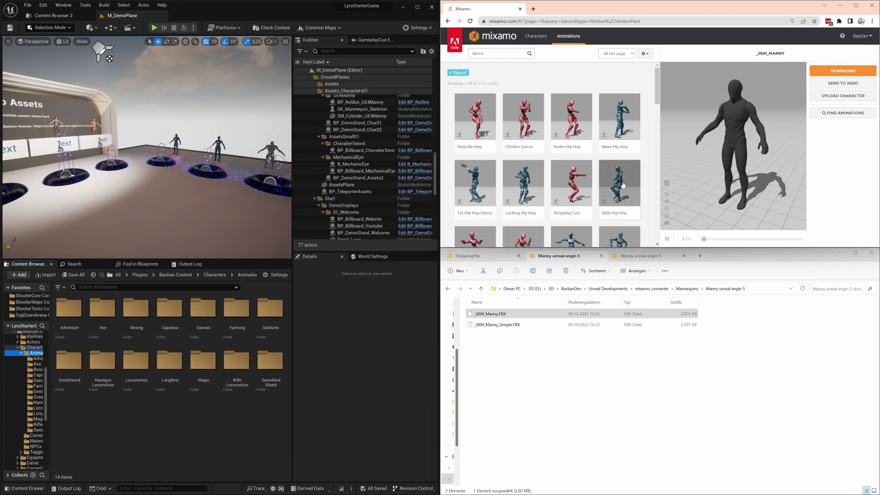
left_click(521, 181)
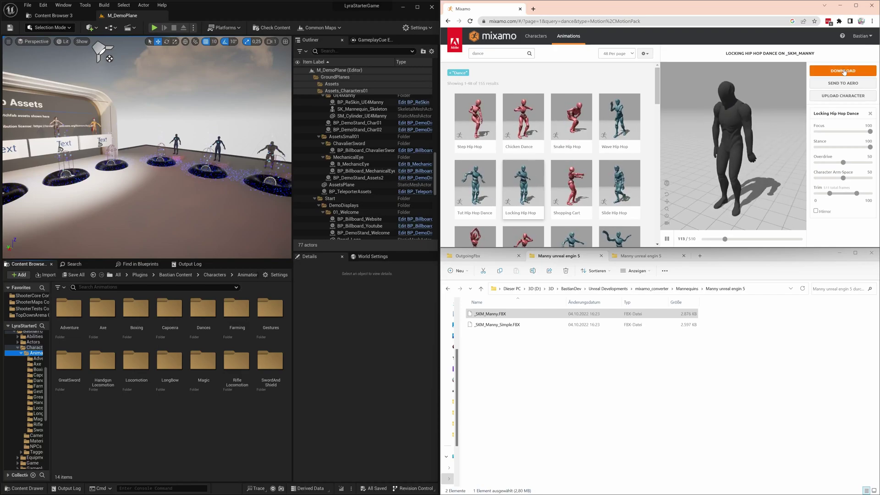
left_click(844, 72)
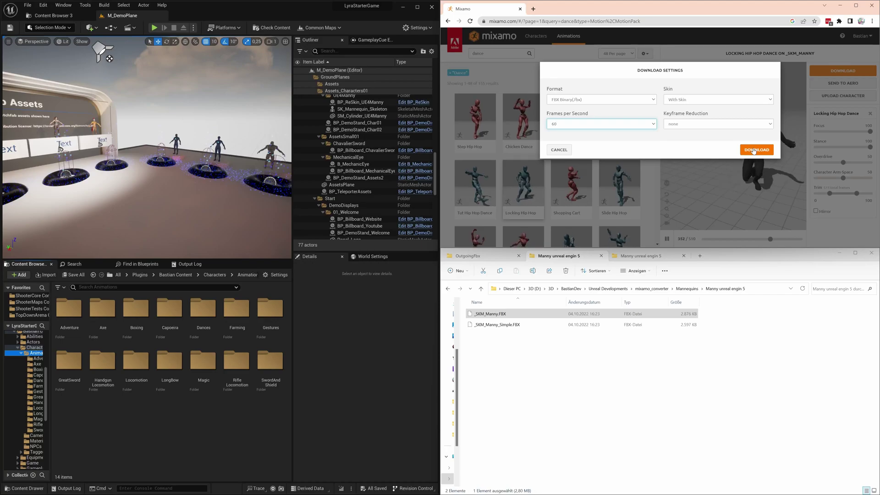
left_click(754, 151)
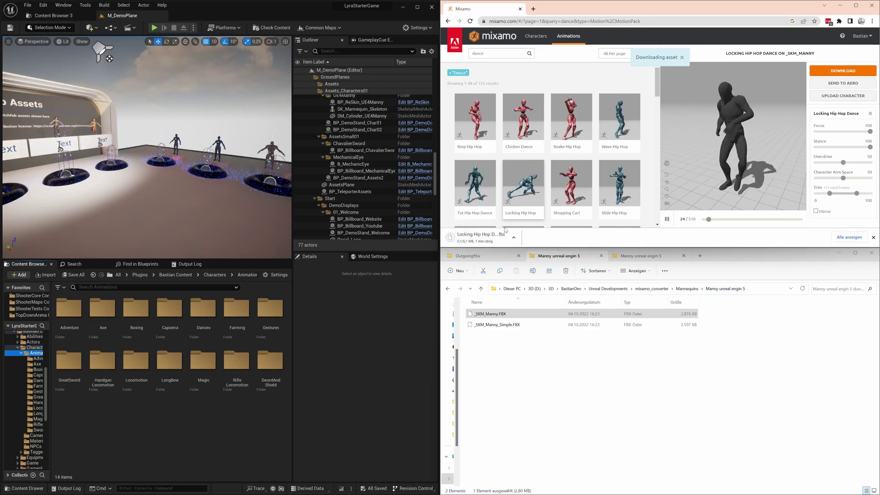
Move Locking Hip Hop Dance.fbx into IncomingFbx and go back to mixamo_converter
left_click(657, 289)
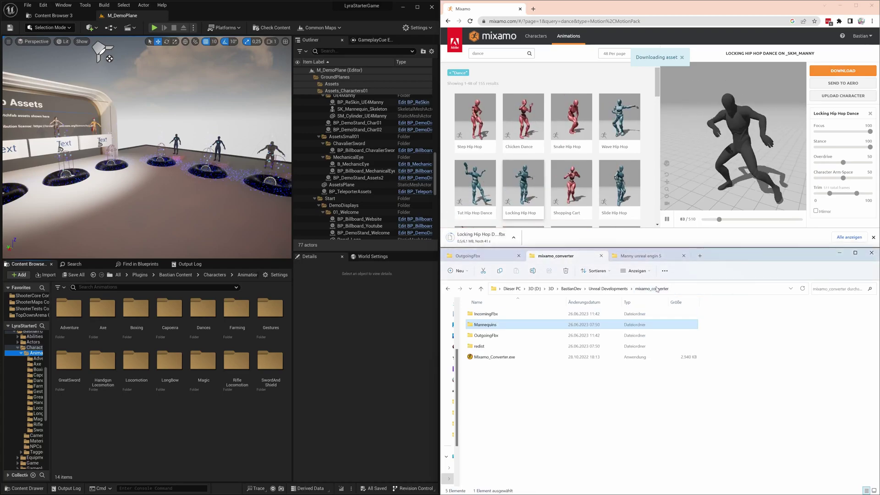
double_click(485, 314)
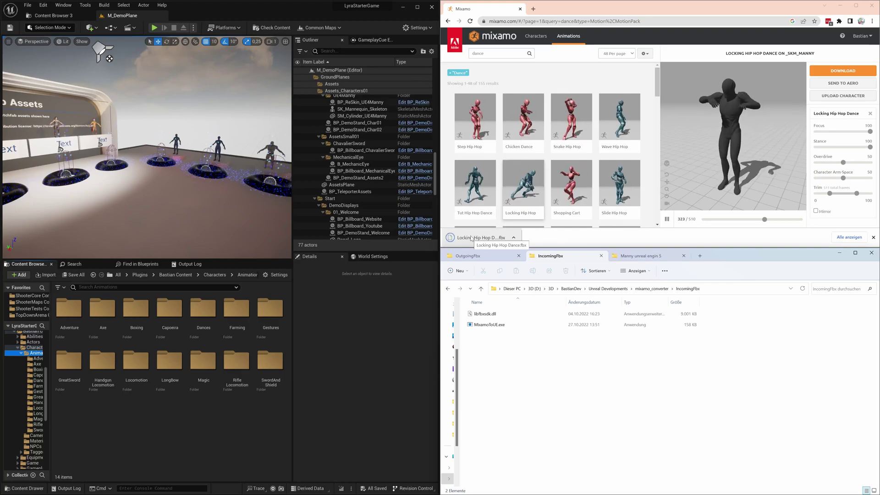
left_click_drag(465, 238, 517, 380)
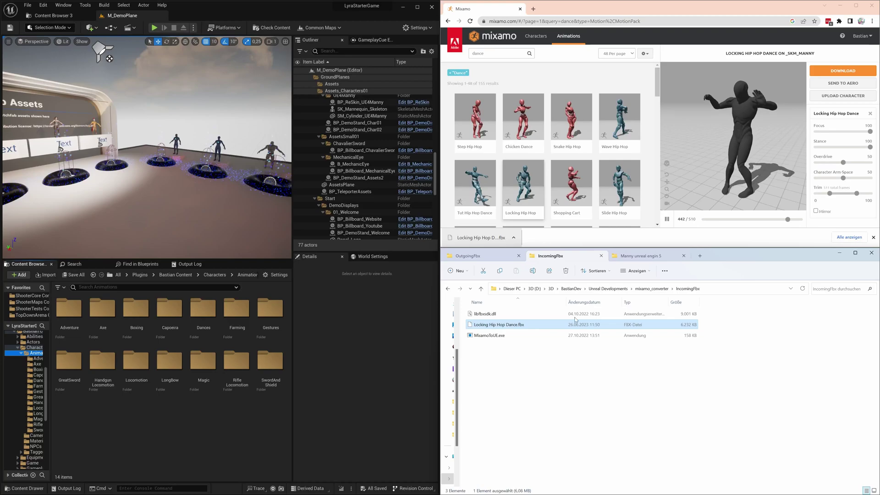
left_click(638, 290)
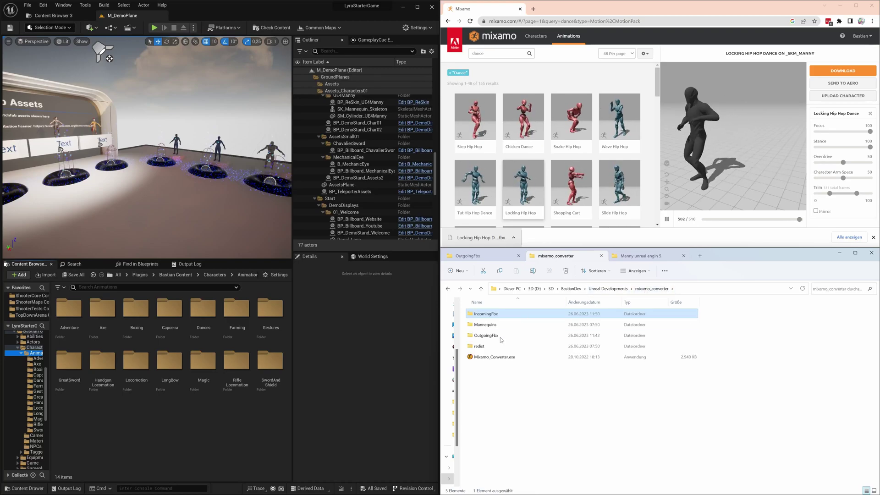
Launch Mixamo_Converter.exe and get past the splash screen to the conversion Steps page
double_click(476, 357)
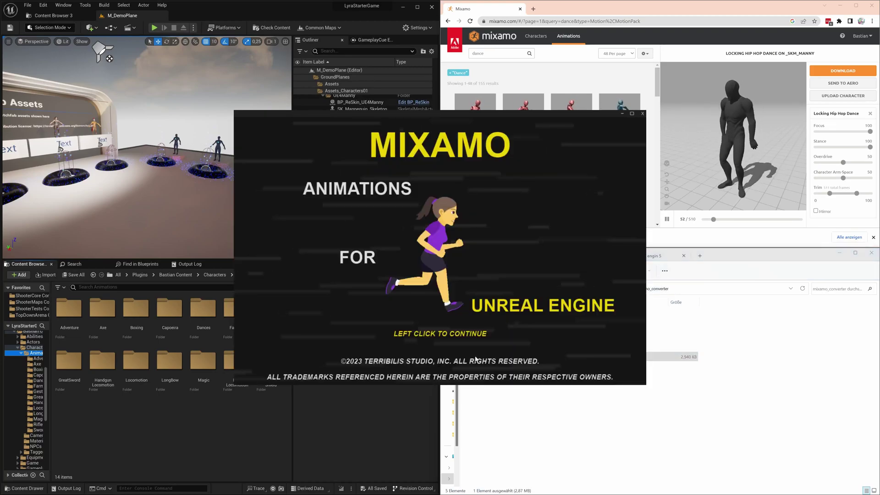
left_click(539, 268)
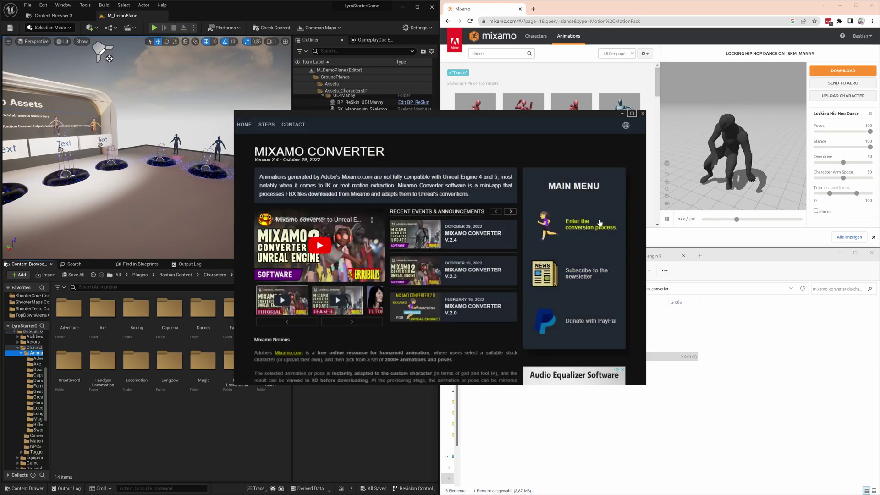
left_click(571, 223)
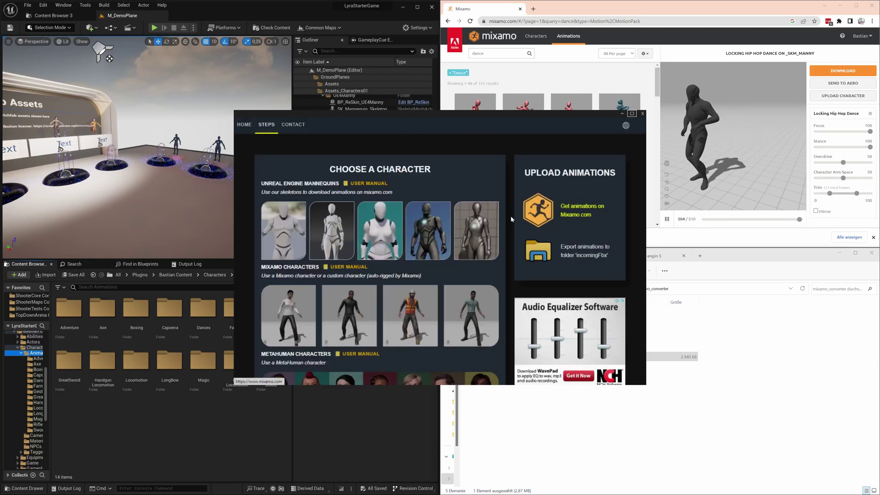
scroll(466, 227, "down", 2)
scroll(467, 227, "down", 6)
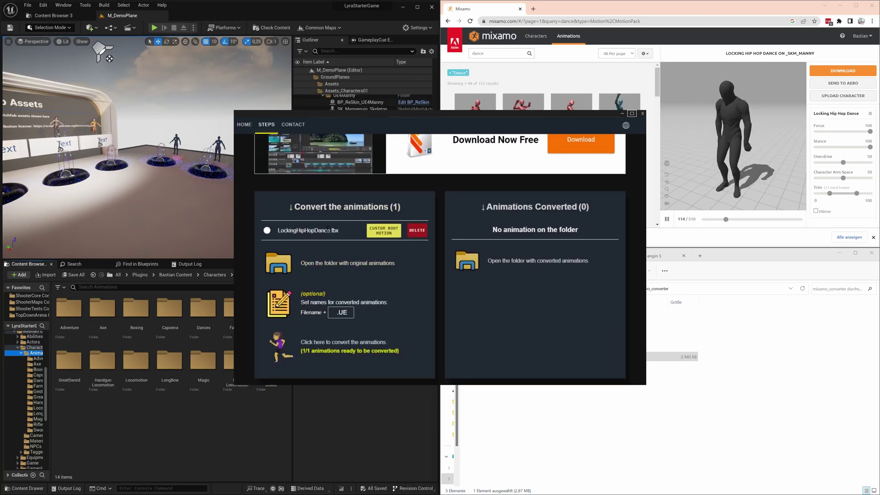
Review LockingHipHopDance.fbx's Custom Root Motion settings and cancel without changes
left_click(383, 231)
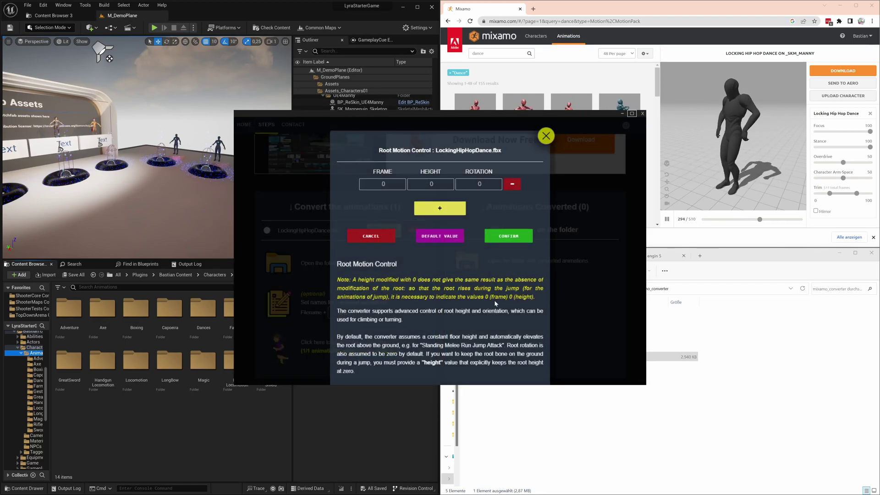
scroll(494, 300, "down", 3)
scroll(494, 301, "down", 2)
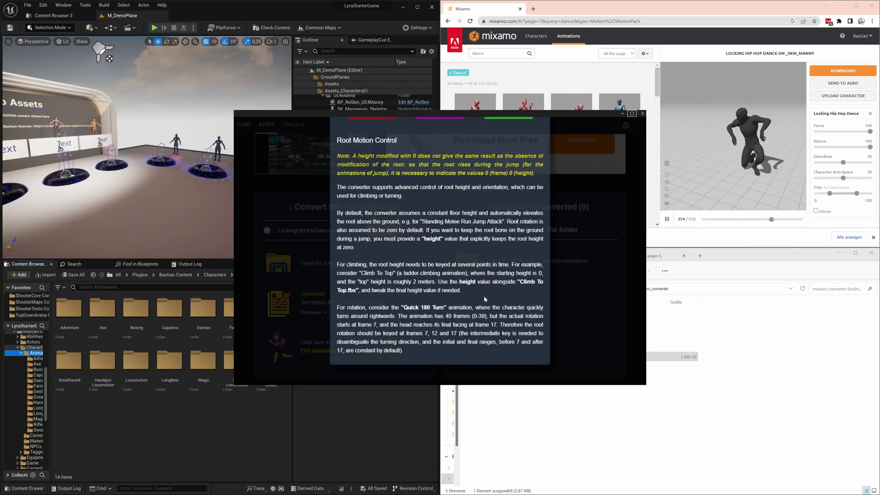
scroll(483, 296, "up", 5)
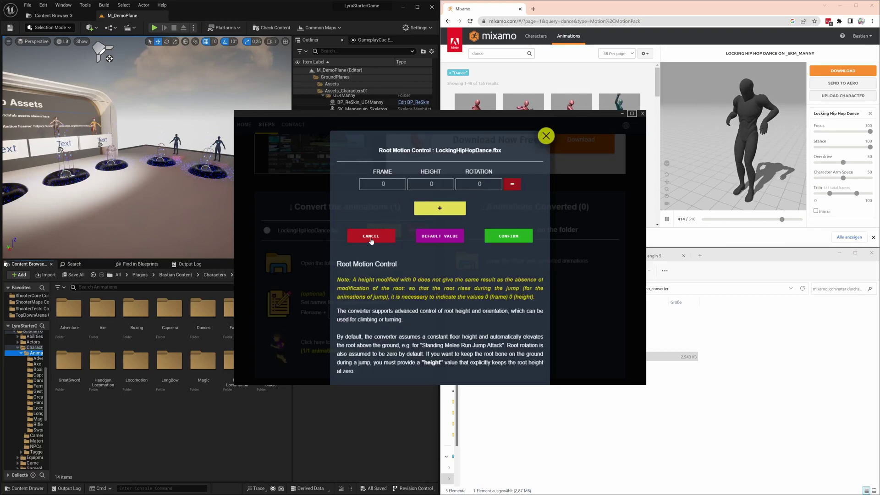
left_click(546, 136)
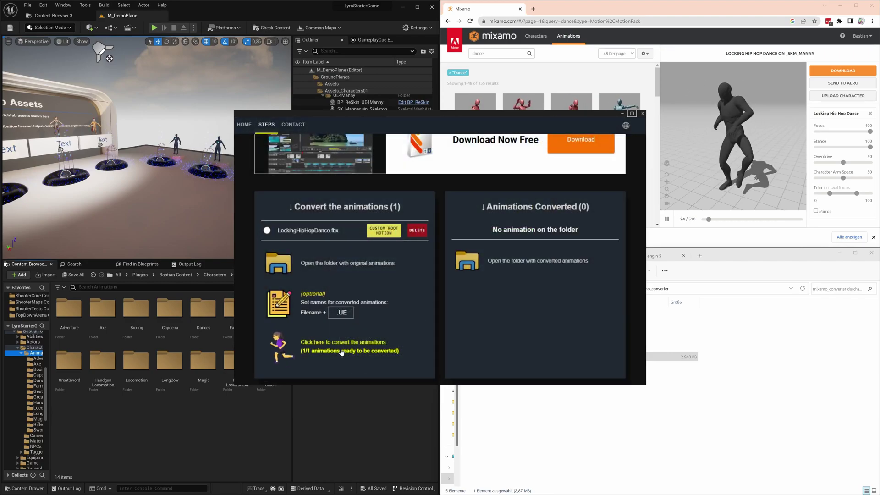
Convert the dance to LockingHipHopDance.UE.fbx and open the OutgoingFbx folder
left_click(290, 339)
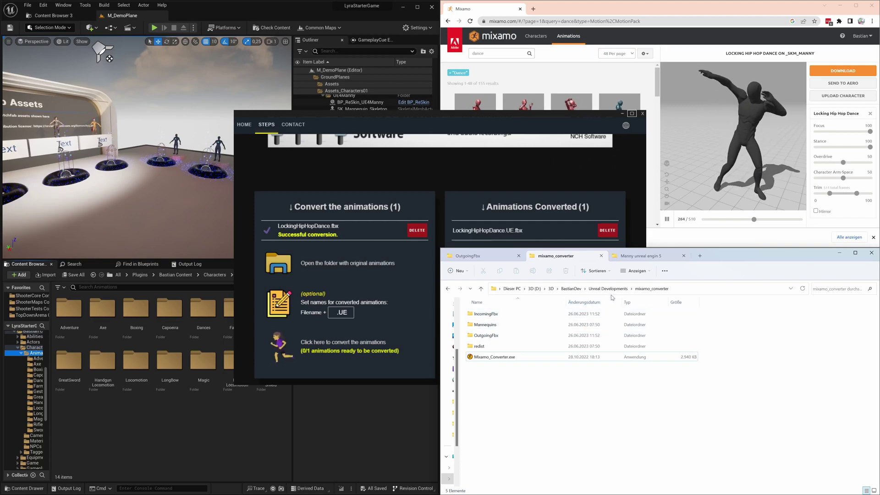
double_click(486, 335)
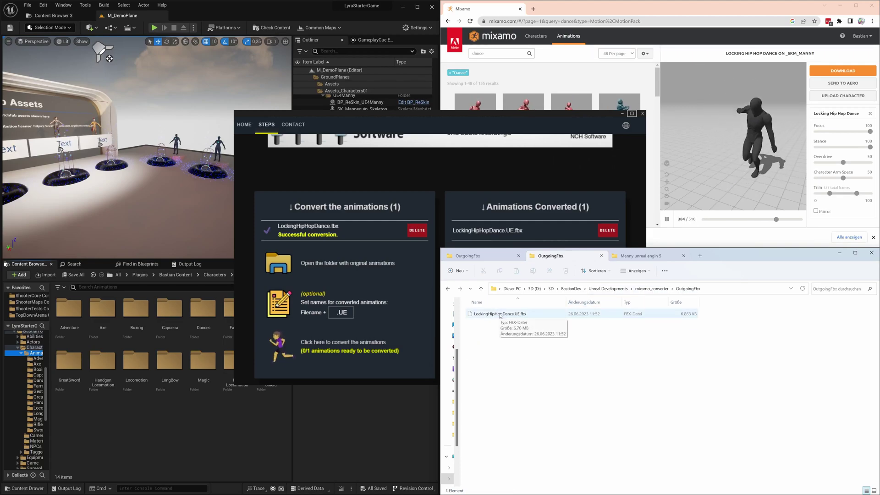
Import LockingHipHopDance.UE.fbx into the Animations folder using the SK_Mannequin skeleton with Import All
left_click_drag(500, 316, 175, 415)
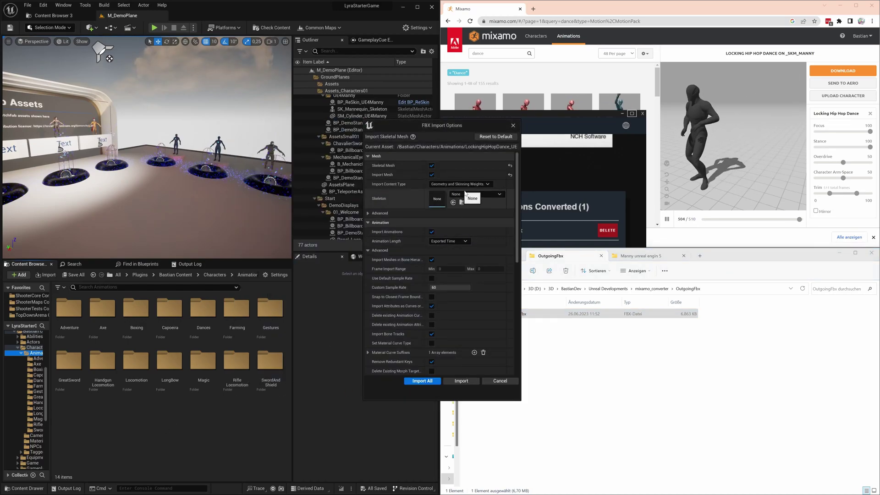
left_click(465, 194)
type("ma")
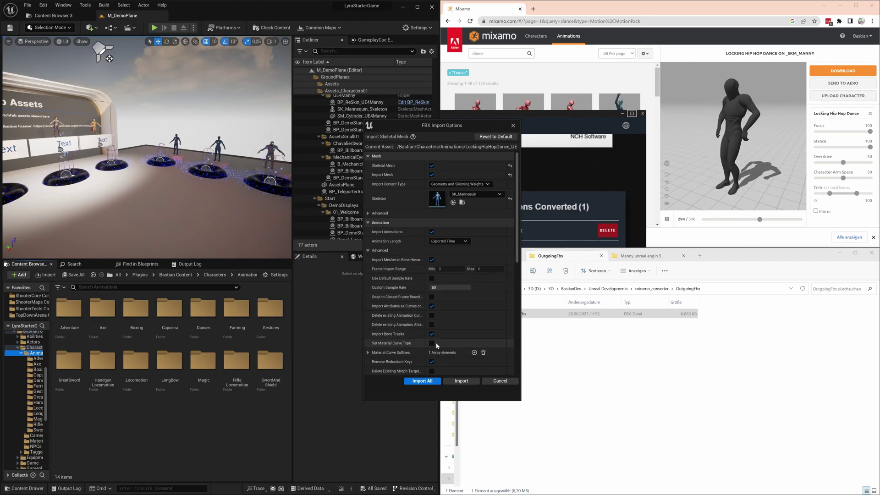
scroll(466, 328, "down", 6)
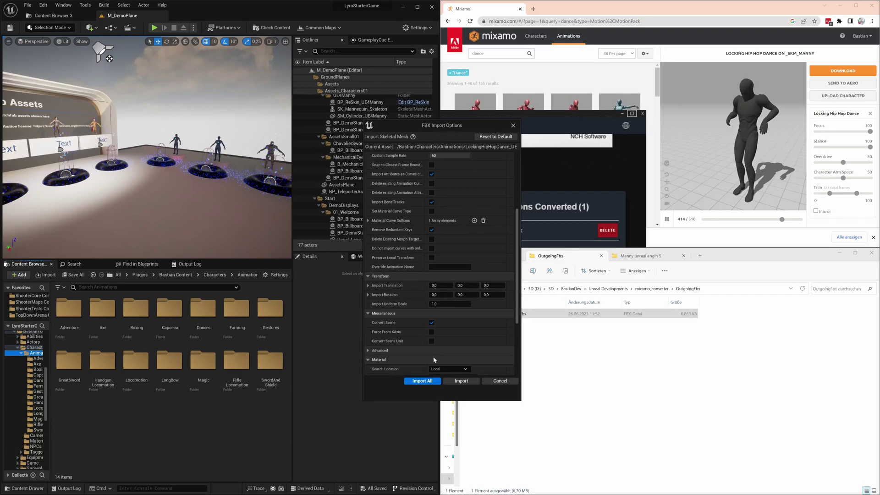
left_click(421, 381)
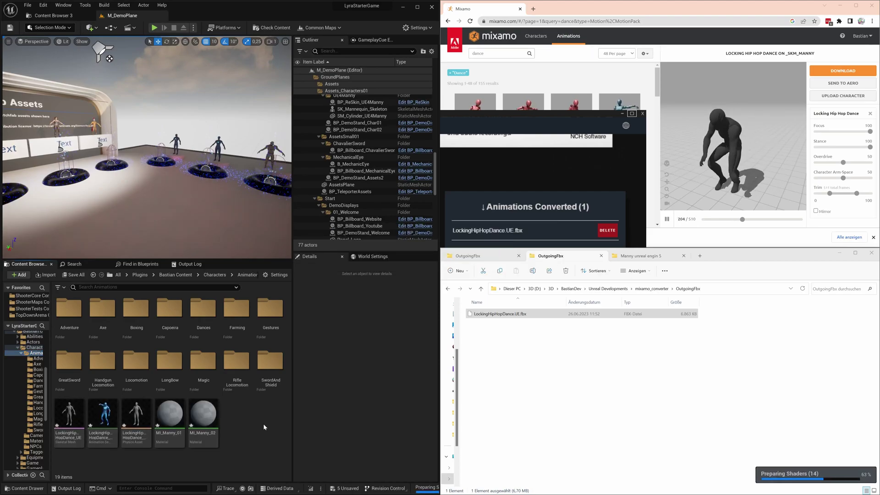
Force-delete the LockingHipHopDance_UE skeletal mesh, physics asset, MI_Manny_01 and MI_Manny_02
left_click(71, 416)
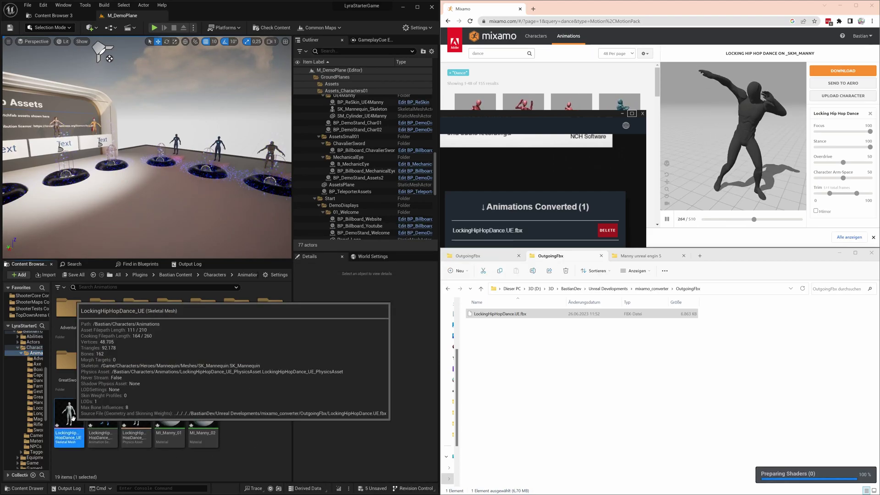
left_click(136, 415, "ctrl")
left_click(166, 414, "ctrl")
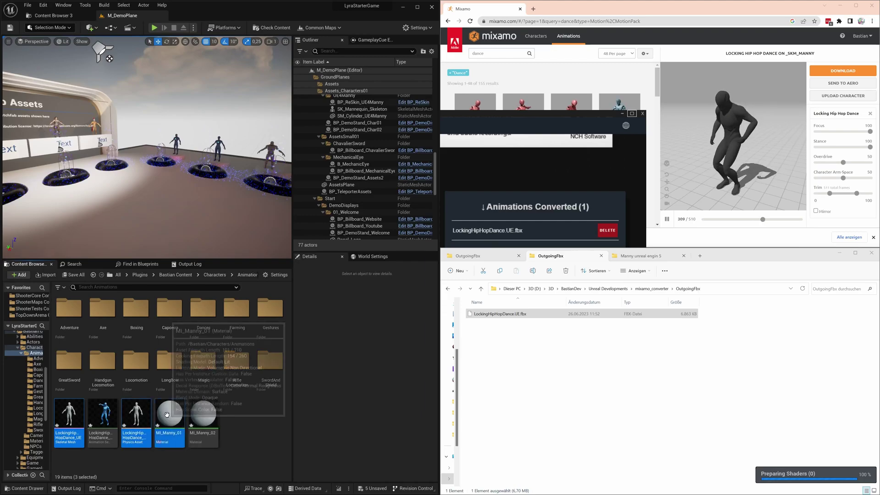
left_click(203, 415, "ctrl")
key("Delete")
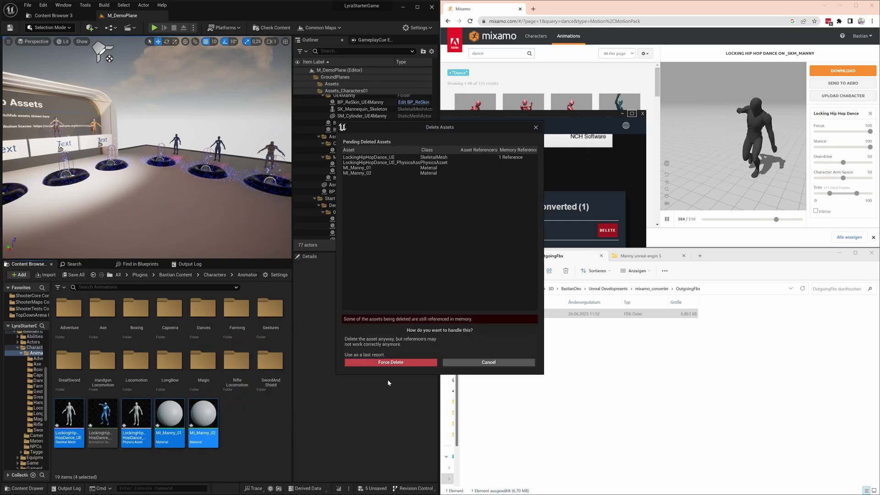
left_click(382, 362)
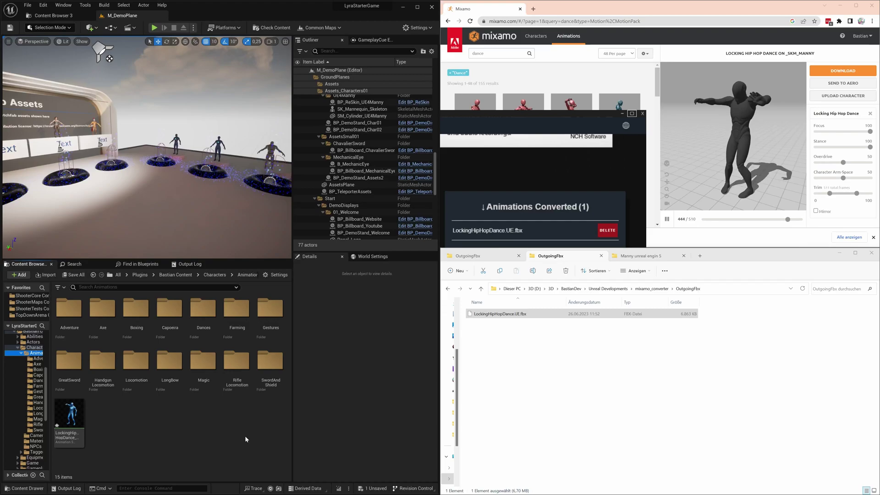
Open LockingHipHopDance maximized, scrub and play through its poses, then close its editor
double_click(68, 411)
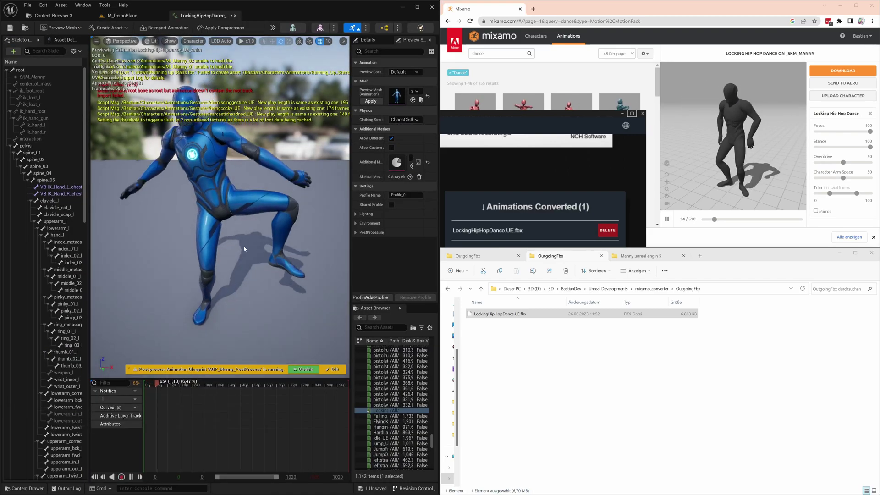
left_click(418, 7)
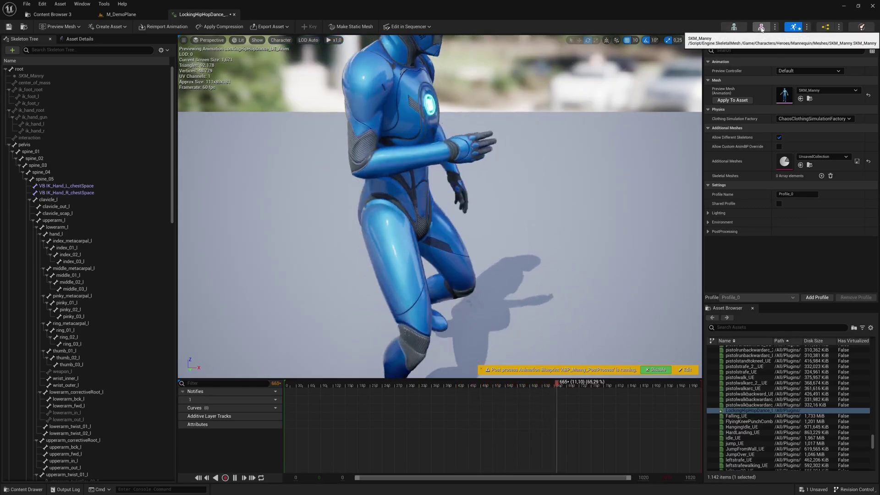
left_click(305, 383)
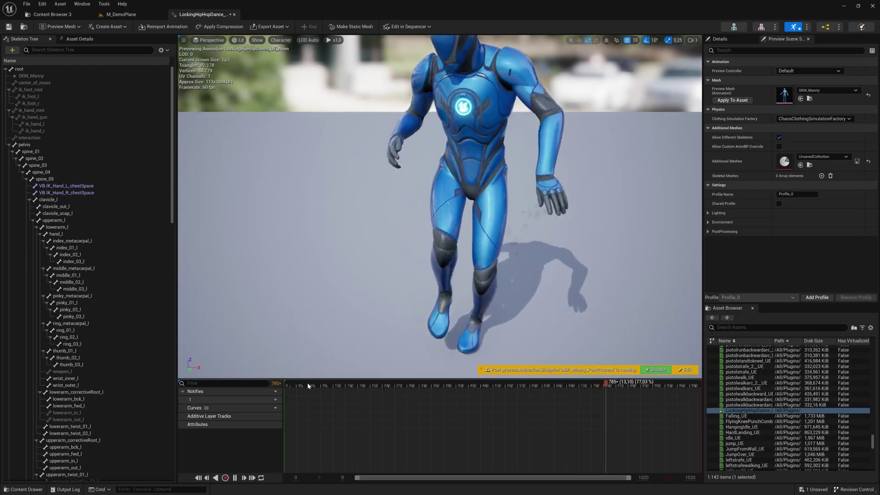
left_click_drag(303, 384, 391, 389)
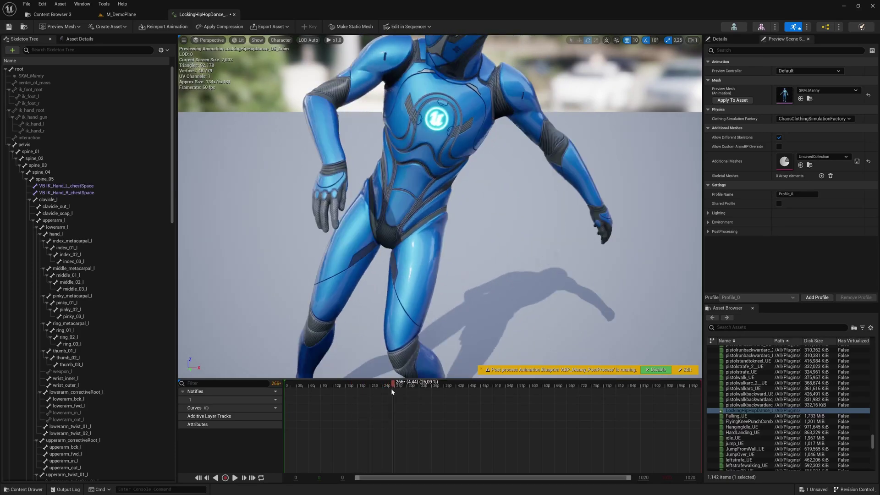
scroll(446, 288, "down", 5)
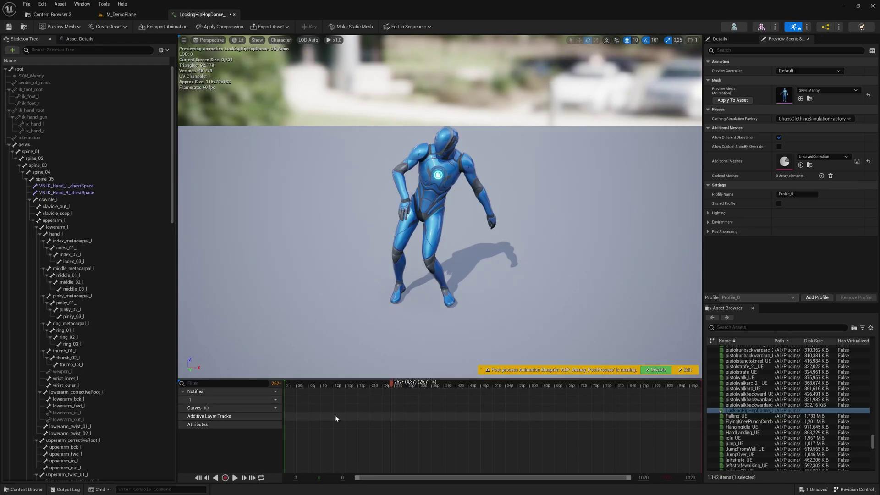
key("space")
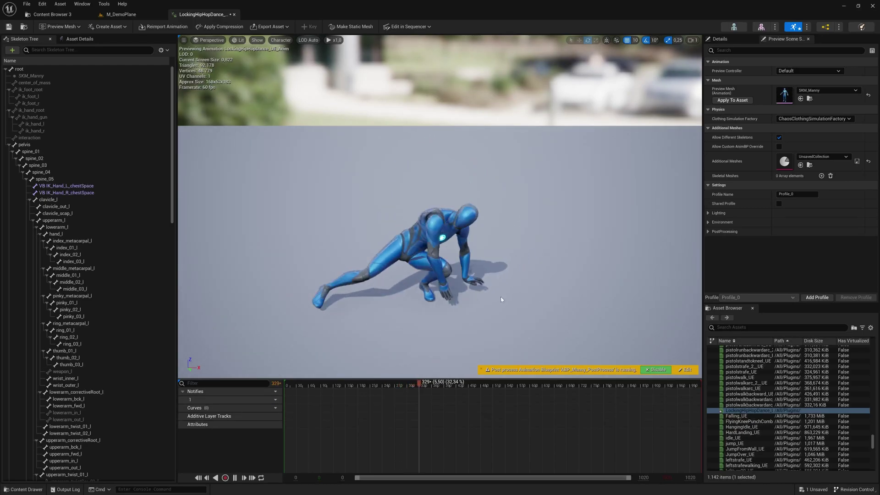
right_click_drag(534, 252, 557, 245)
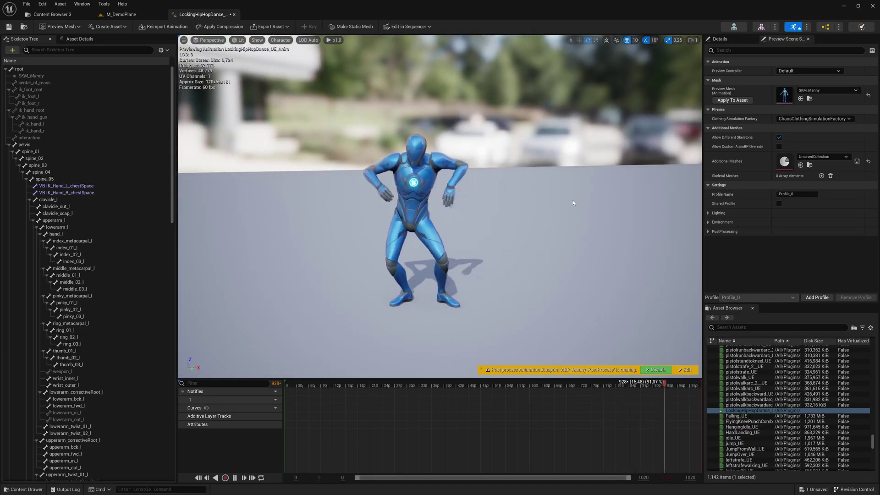
key("space")
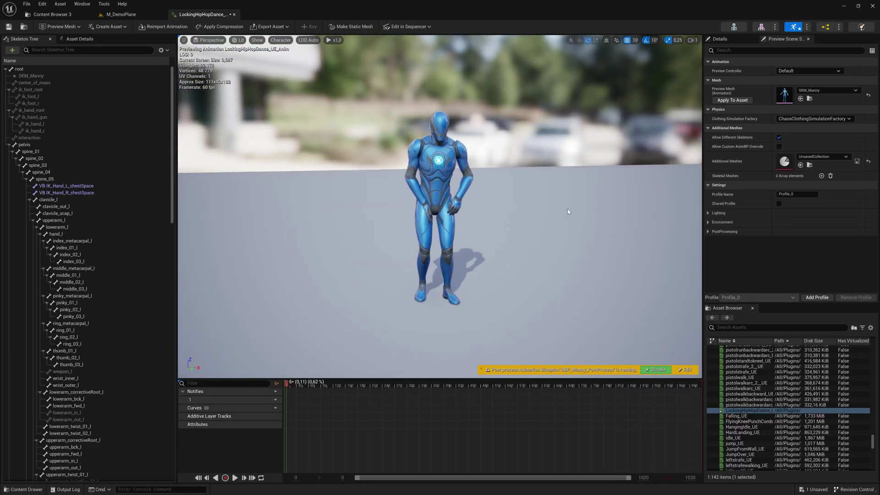
left_click(235, 15)
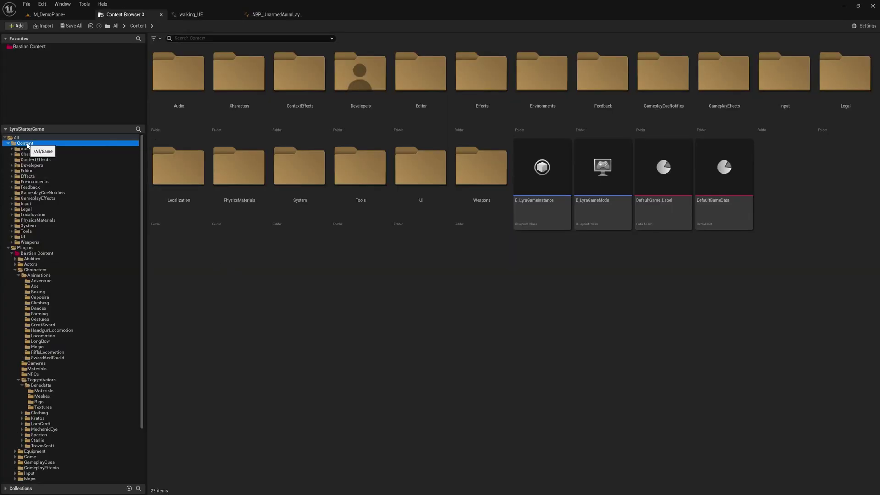
Open ABP_UnarmedAnimLayers and filter its Details panel by 'jog'
left_click(188, 36)
type("a")
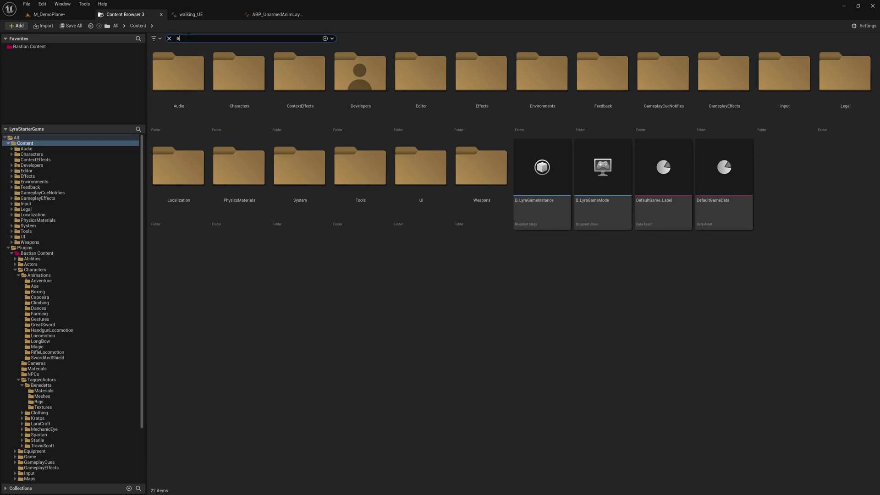
type("bp")
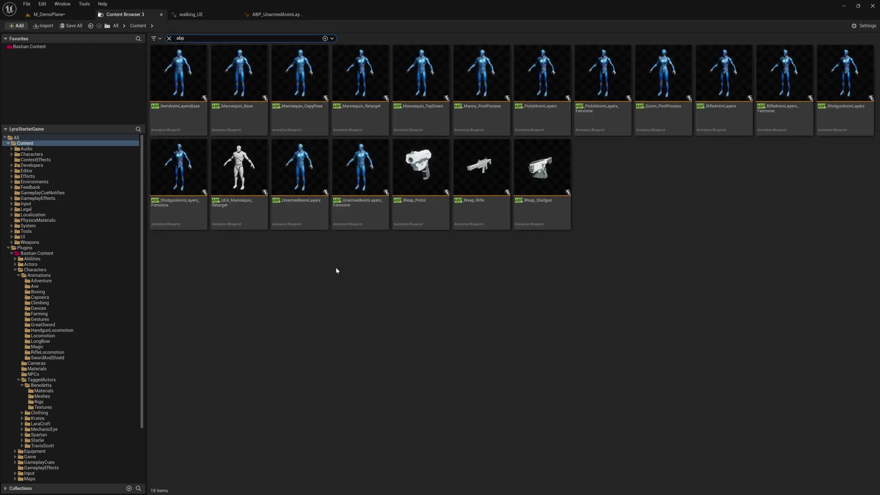
mouse_move(311, 166)
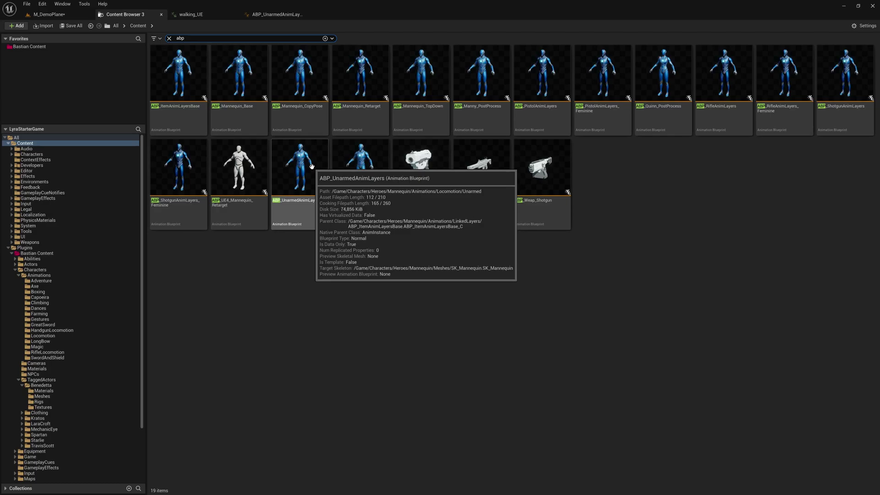
double_click(312, 166)
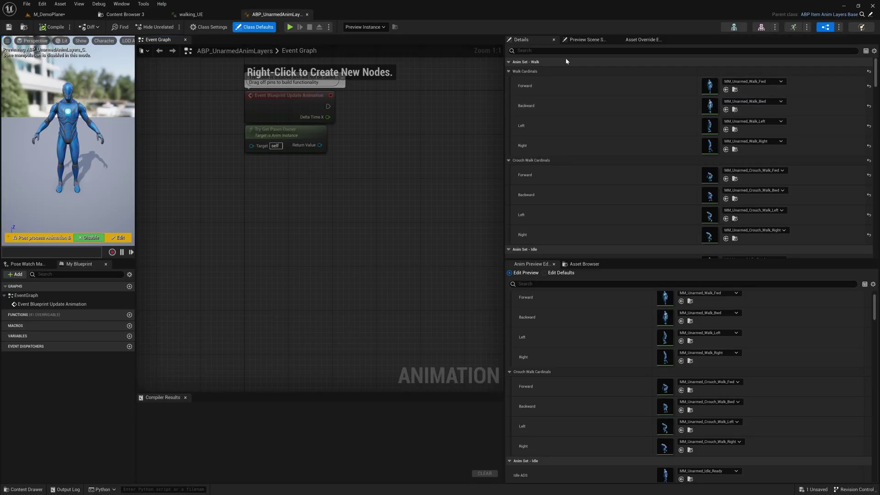
type("jo")
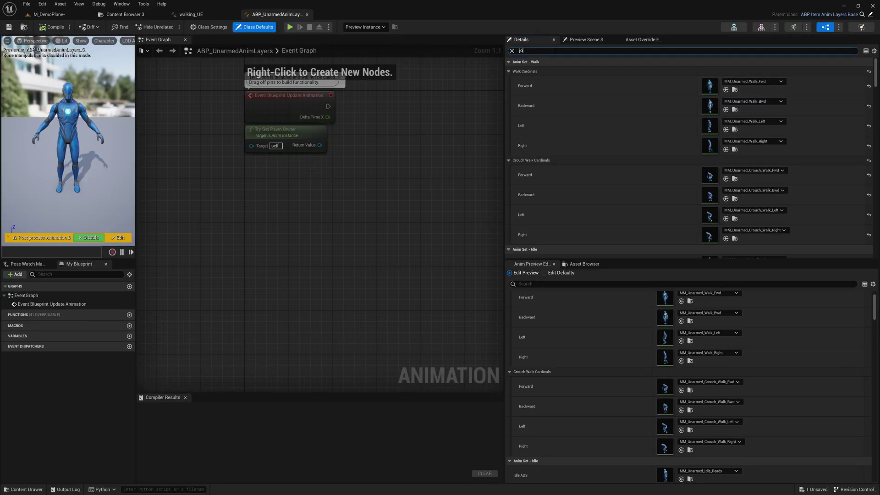
type("g")
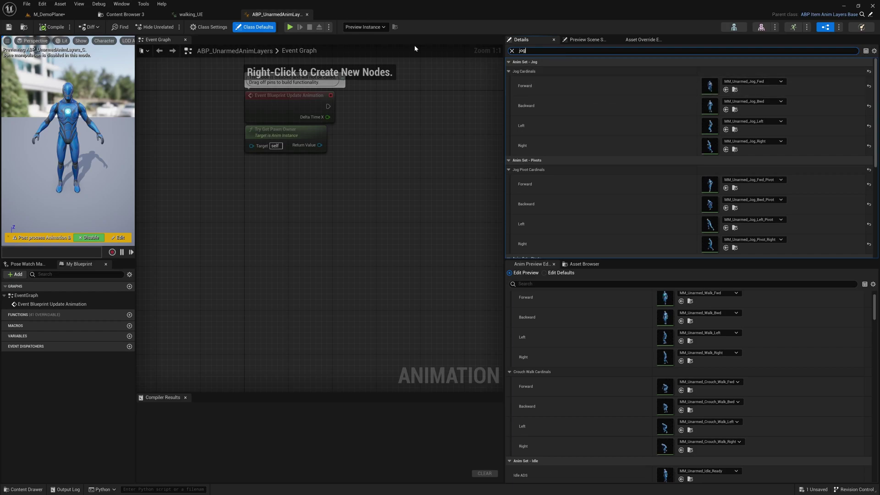
Select walking_UE in the content folders and try assigning it to Jog Cardinals Forward
left_click(198, 16)
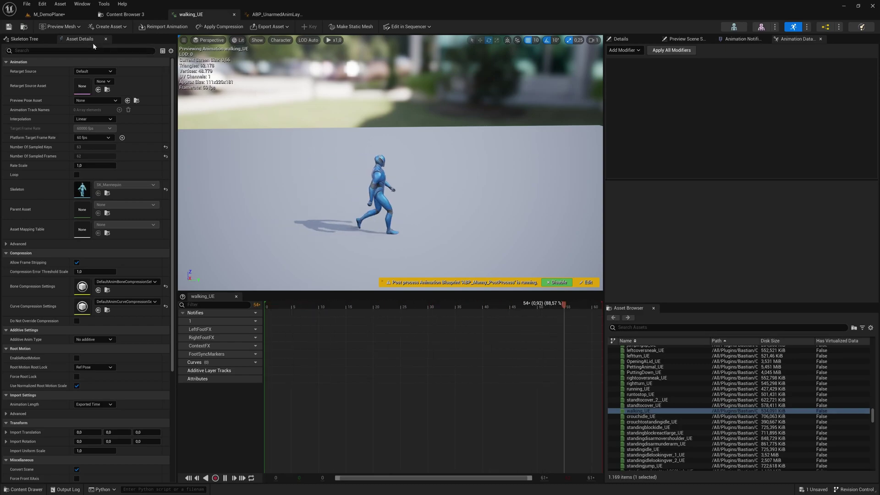
left_click(24, 27)
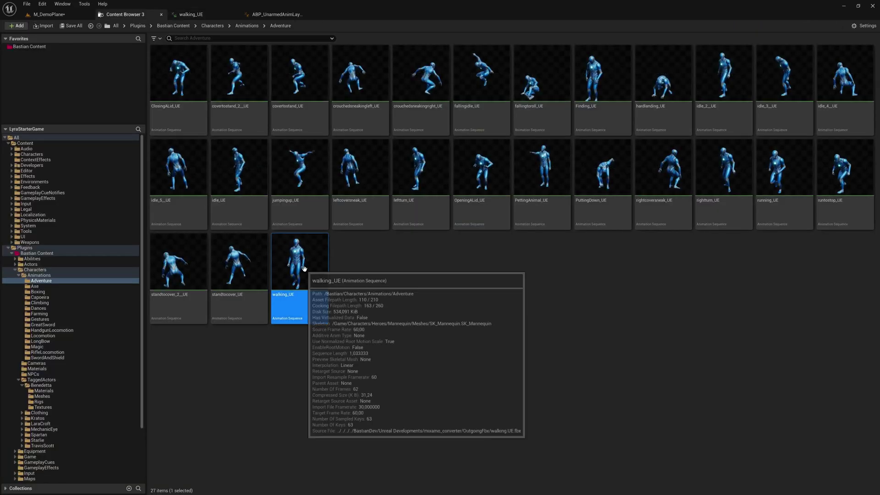
left_click(262, 17)
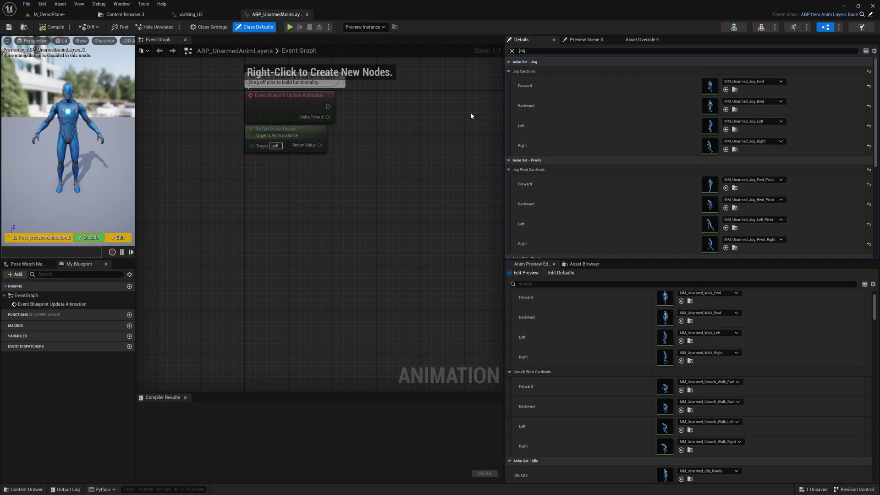
left_click(726, 91)
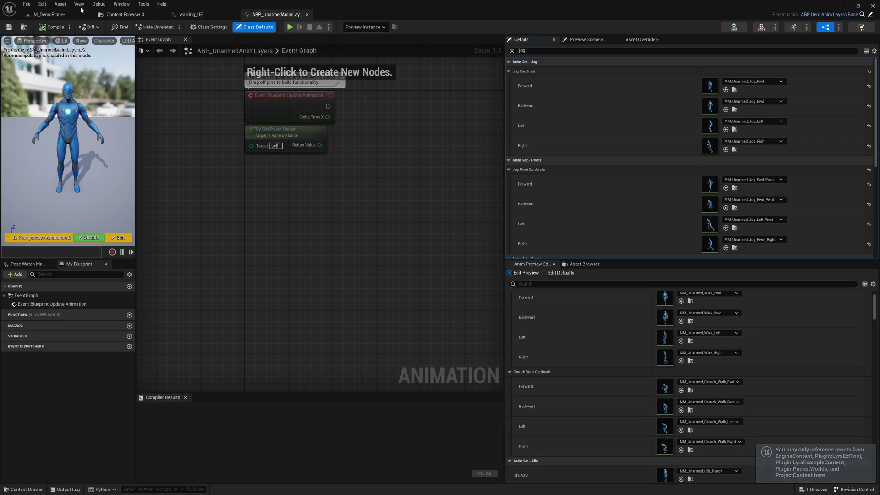
Add Bastian to Project Content's Can Reference These Domains in the Asset Referencing Policy
left_click(45, 7)
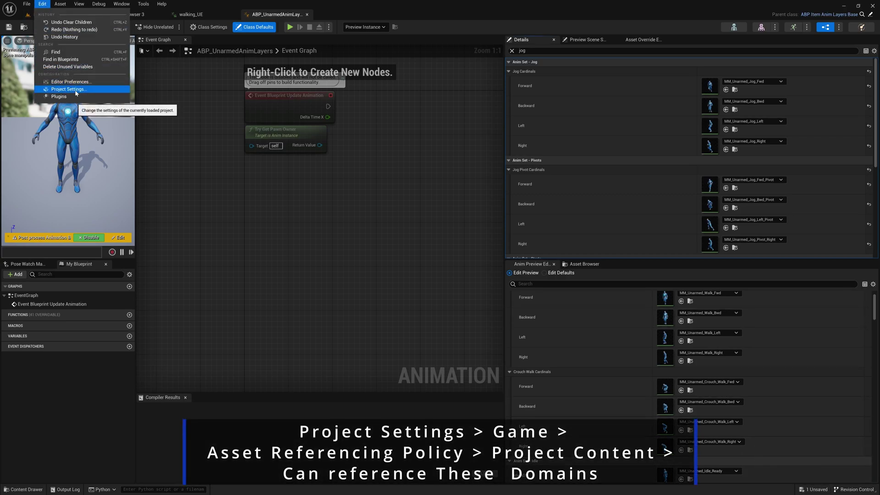
left_click(69, 89)
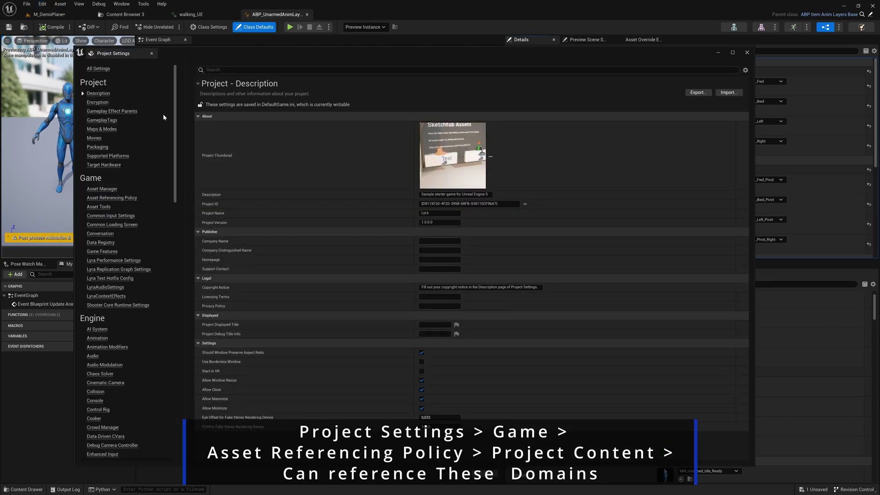
left_click(127, 197)
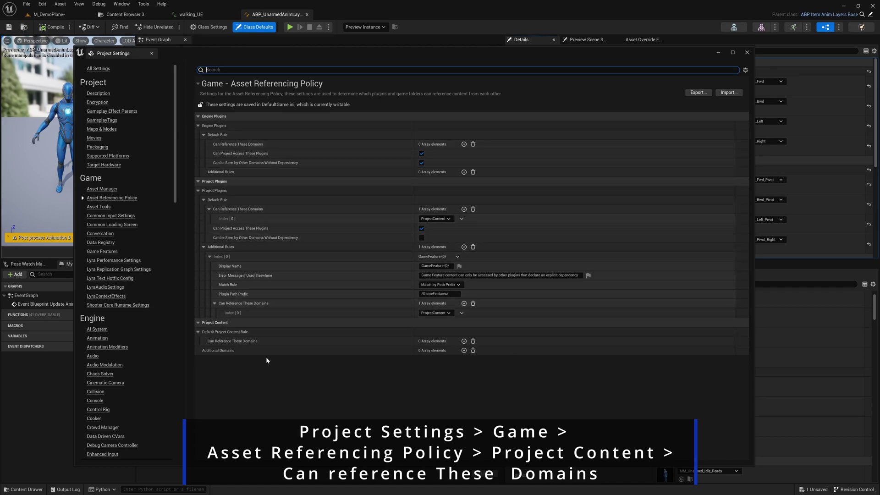
left_click(464, 342)
left_click(443, 352)
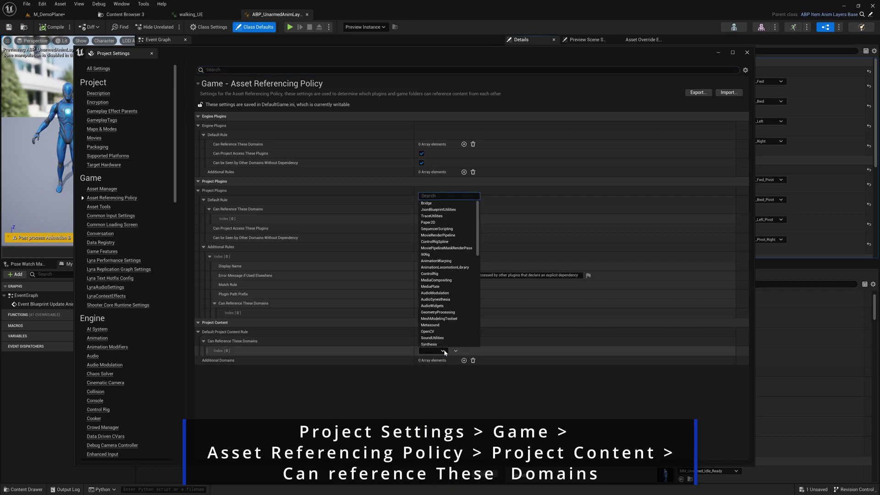
type("bast")
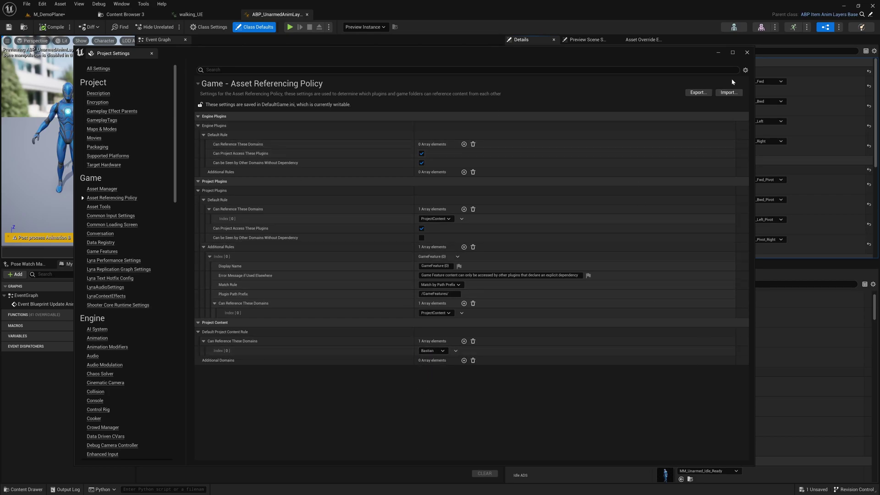
left_click(747, 53)
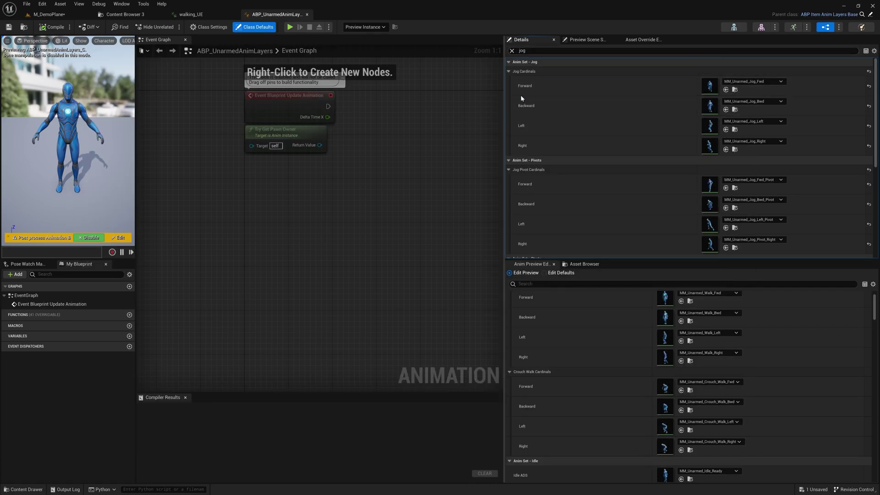
Assign walking_UE to jog Forward, compile ABP_UnarmedAnimLayers, and start Play-In-Editor
left_click(726, 89)
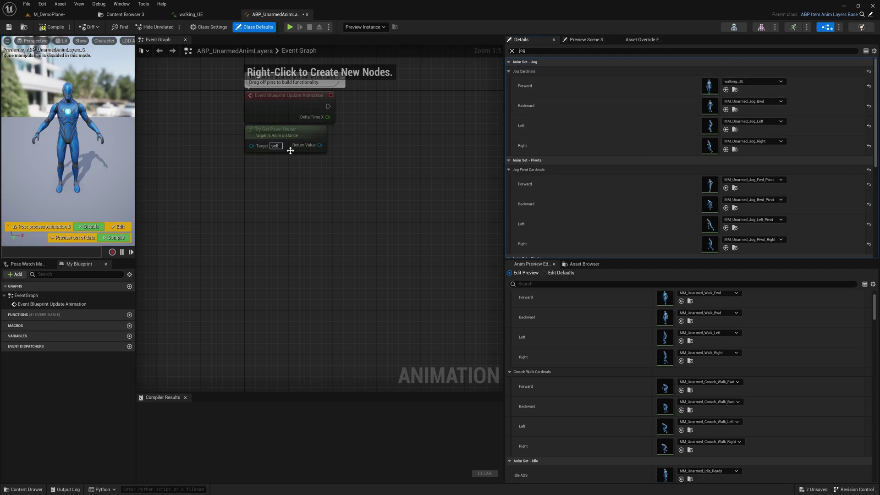
left_click(51, 27)
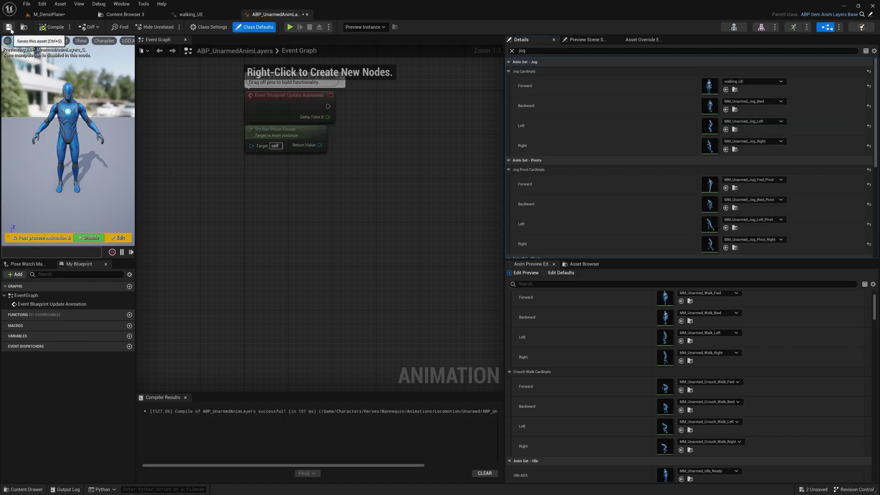
left_click(290, 27)
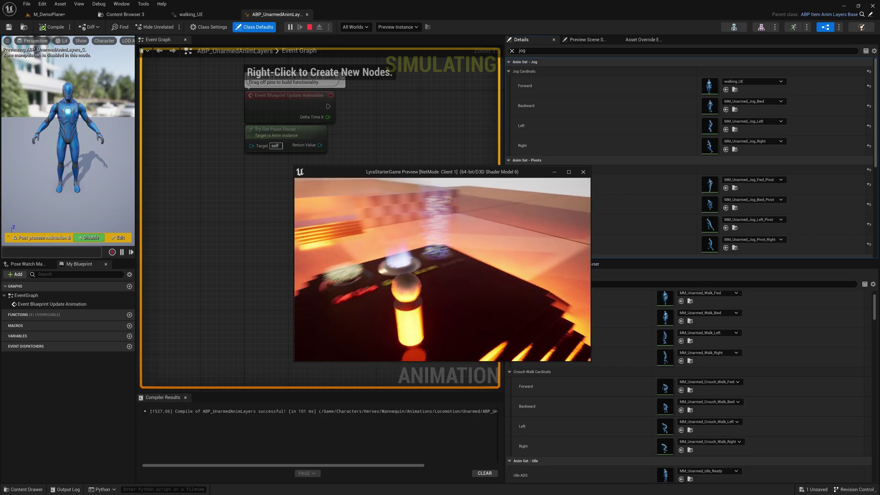
Walk the character forward, stop play, and find the BP_BA_ExpDef experience error in the Output Log
key("w")
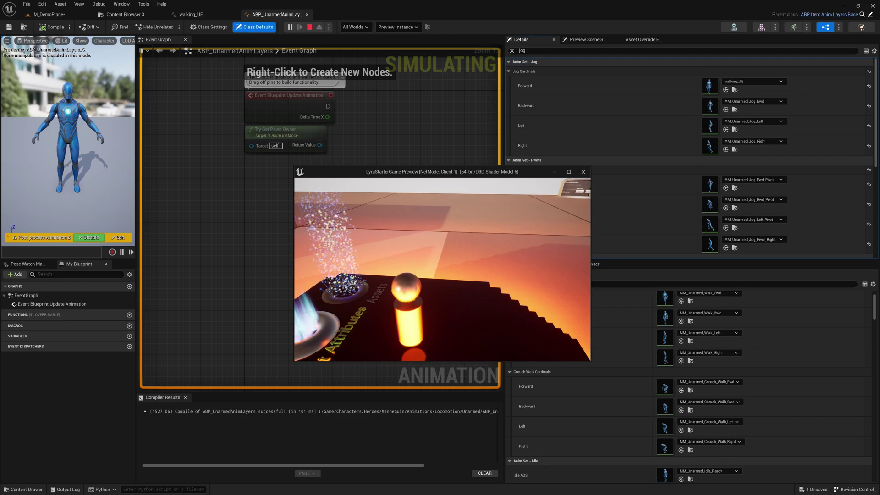
key("Escape")
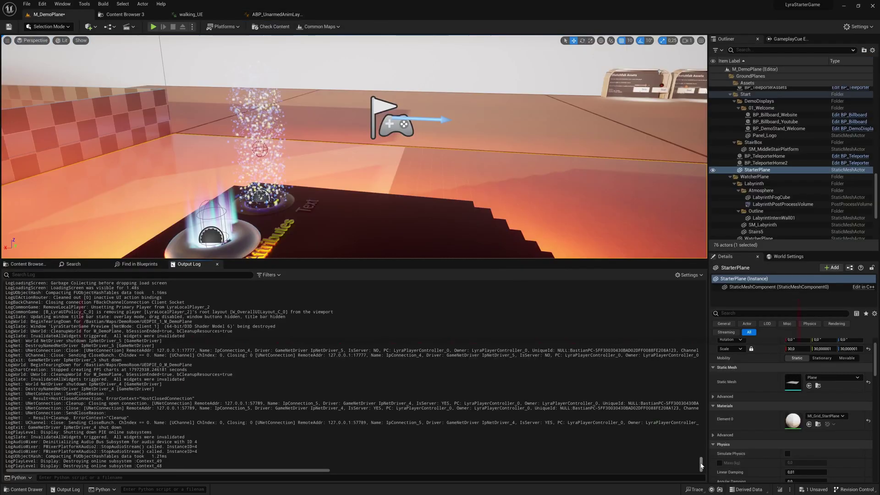
left_click_drag(700, 466, 700, 460)
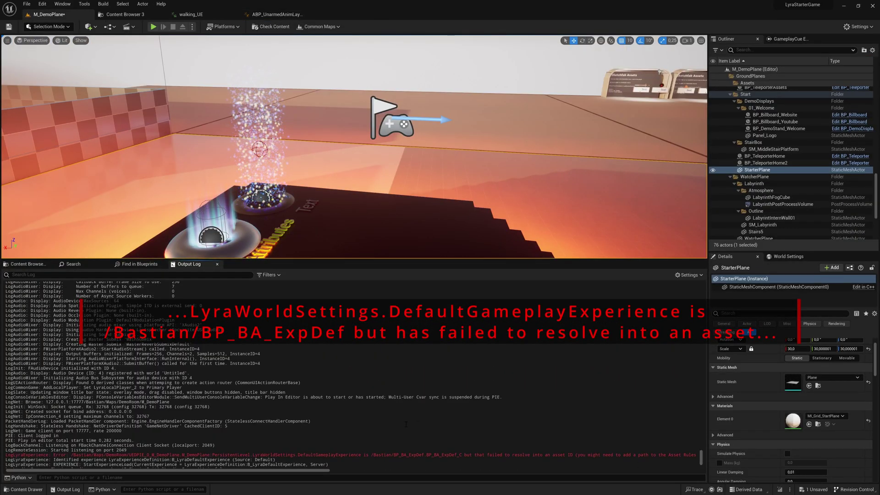
scroll(406, 424, "down", 6)
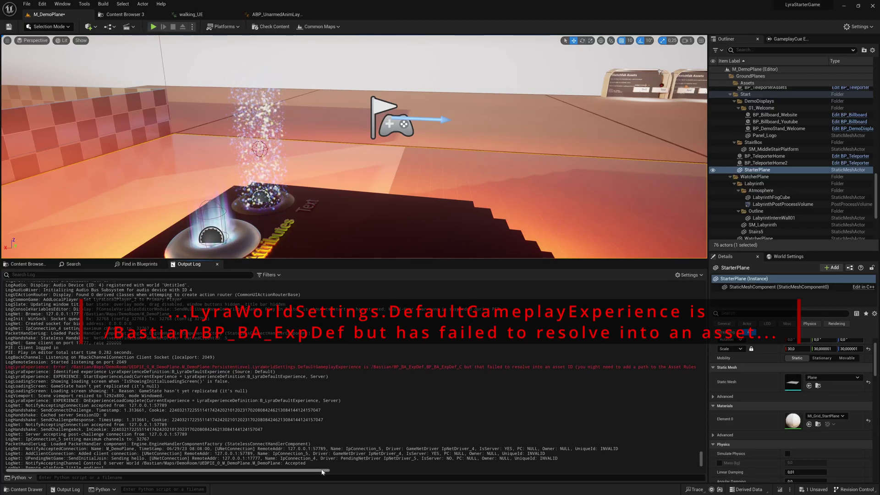
left_click_drag(327, 469, 468, 485)
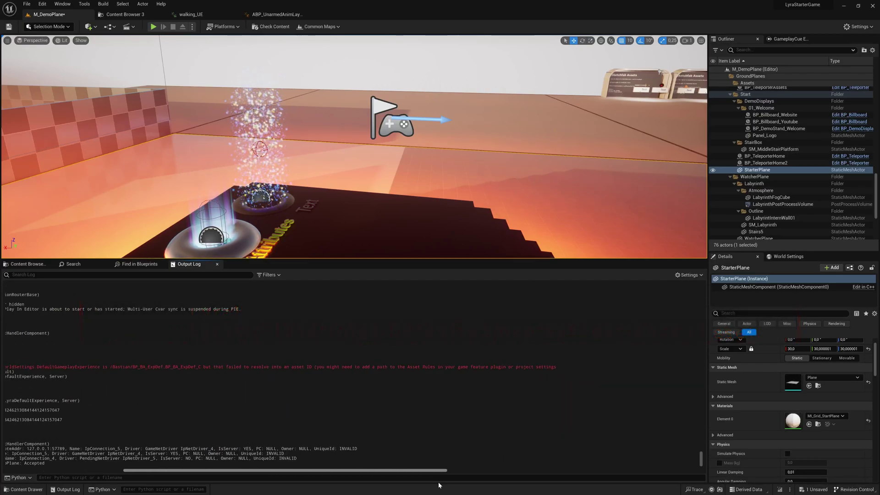
In Asset Manager Index [4] Directories, add Bastian Content as Index [1]
left_click(42, 5)
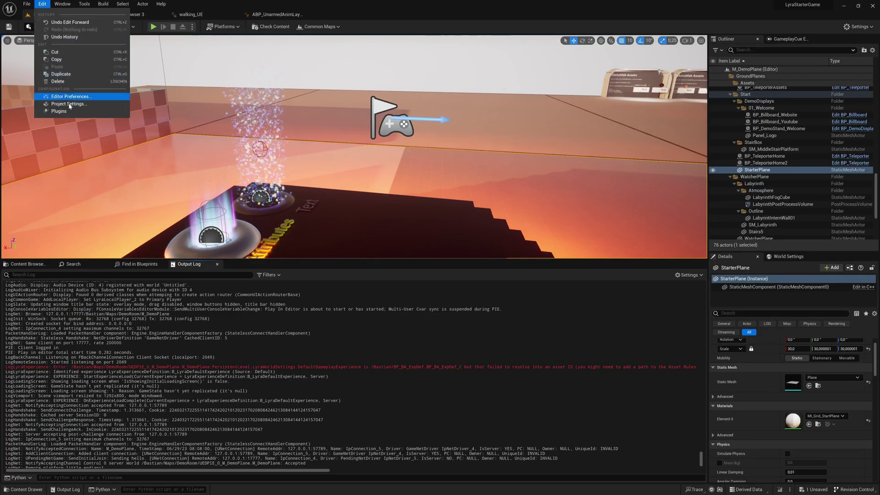
left_click(109, 100)
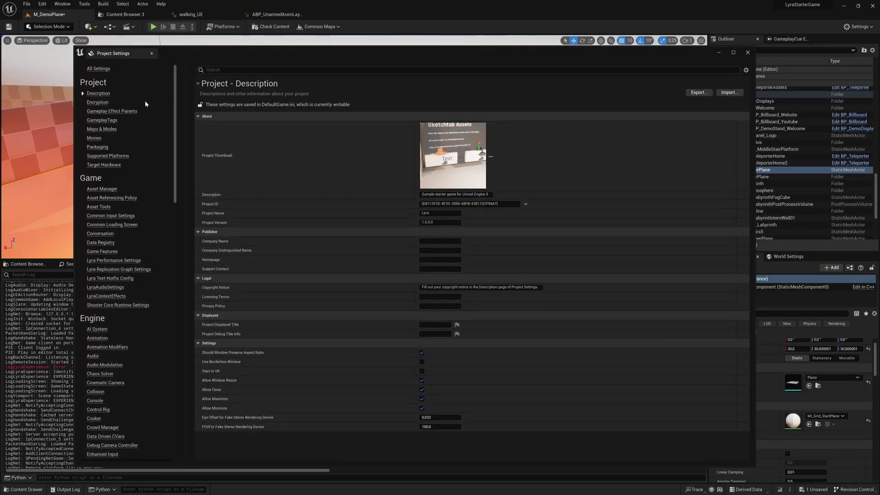
left_click(101, 190)
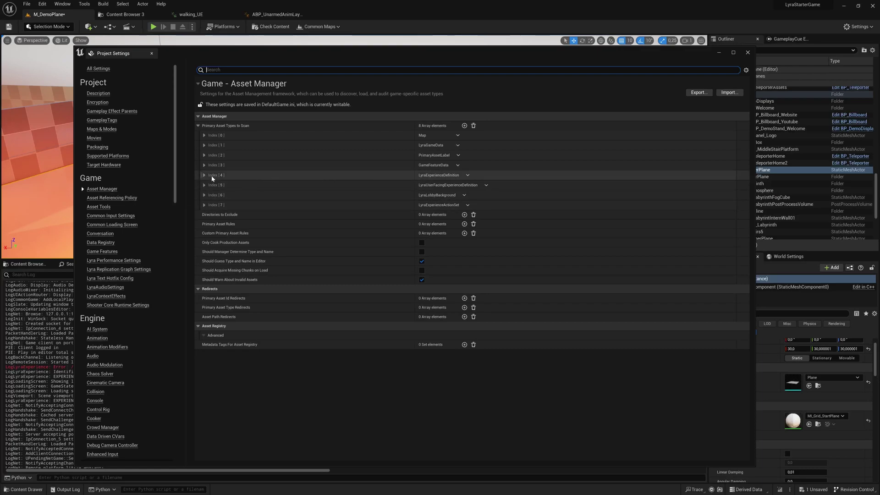
left_click(204, 176)
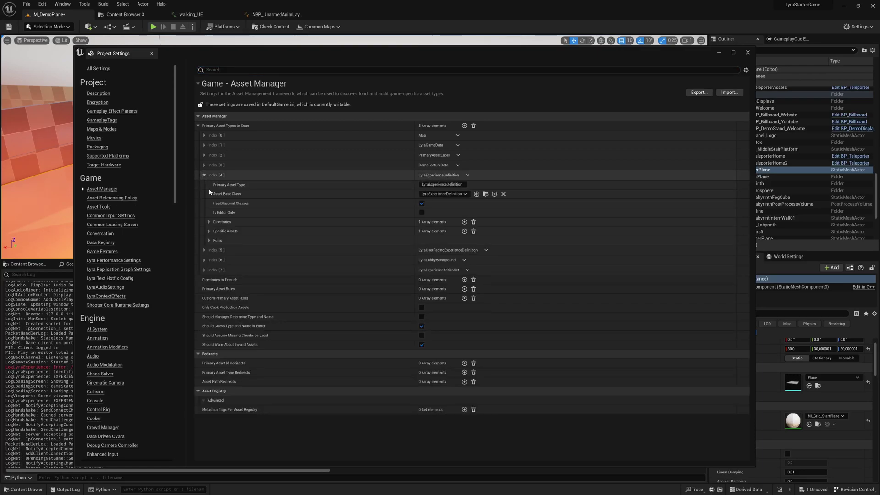
left_click(209, 221)
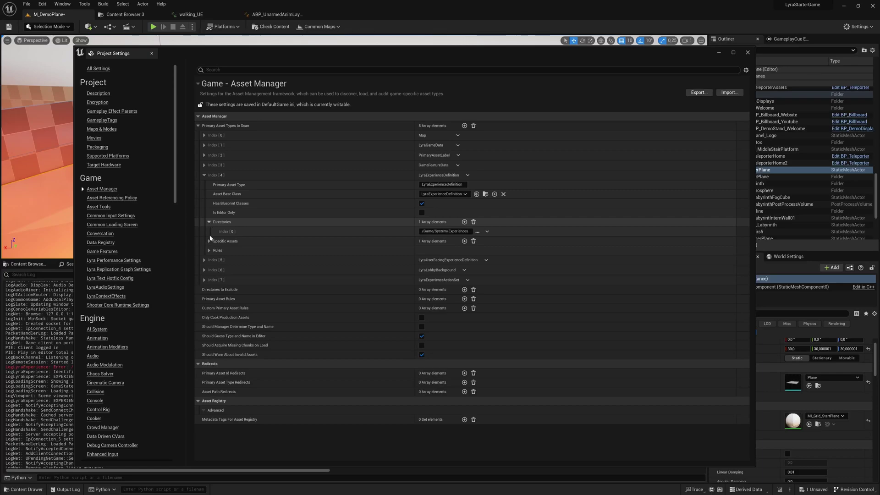
left_click(464, 222)
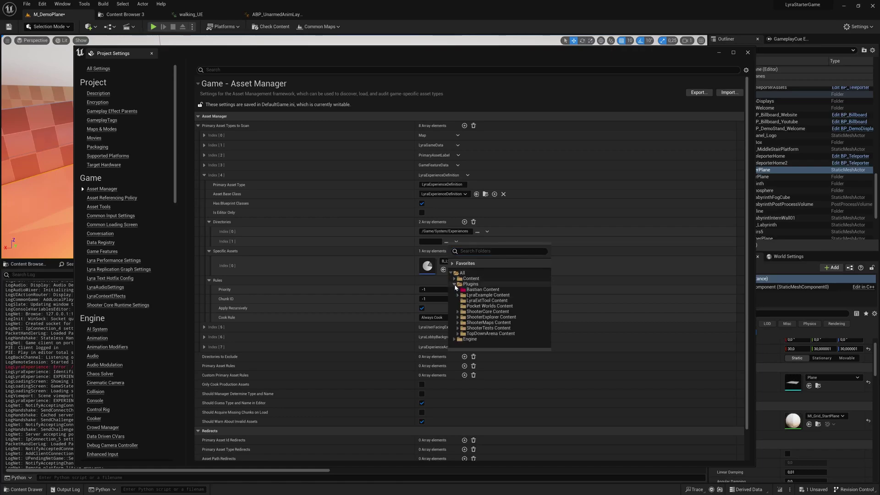
left_click(481, 290)
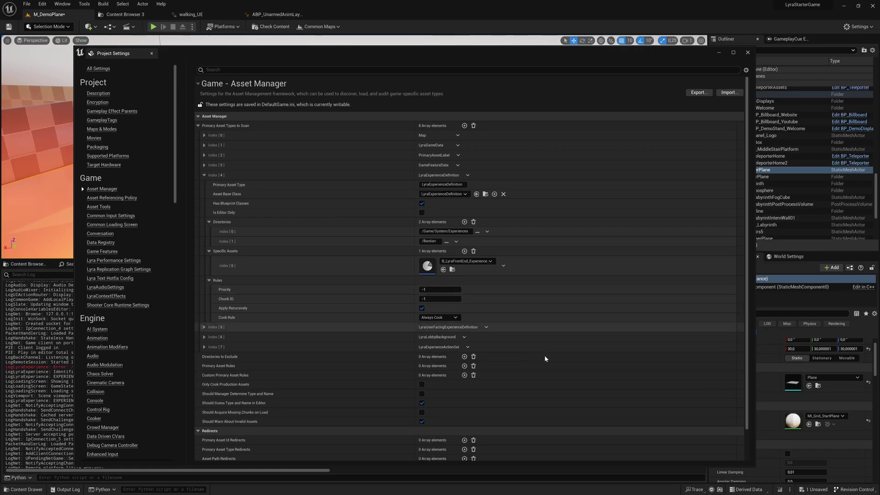
left_click(748, 53)
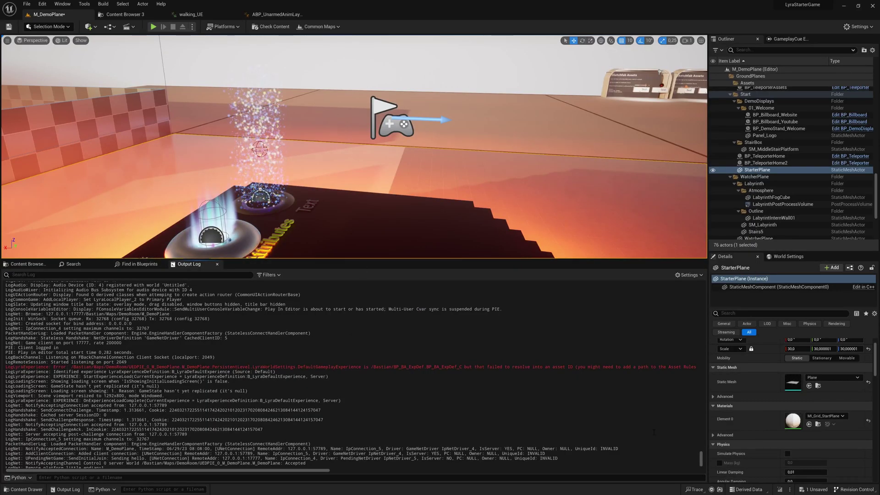
Clear the Output Log and start a Play-In-Editor session
right_click(383, 349)
left_click(404, 361)
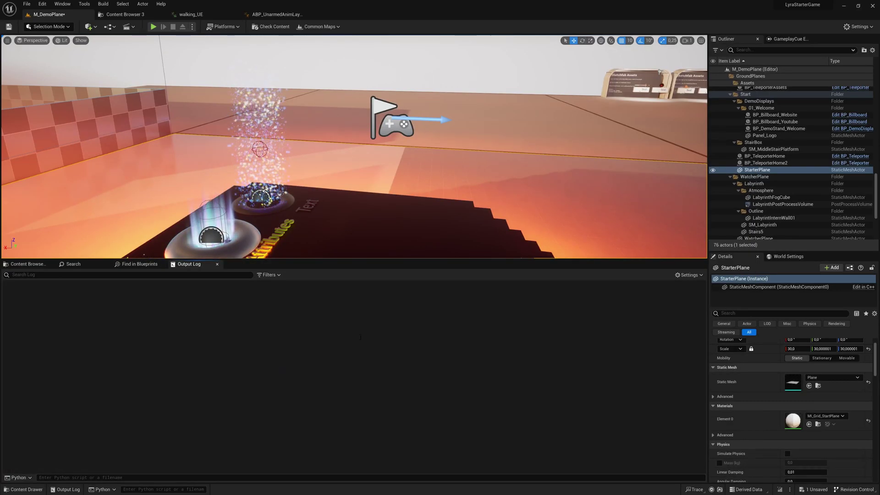
left_click(153, 27)
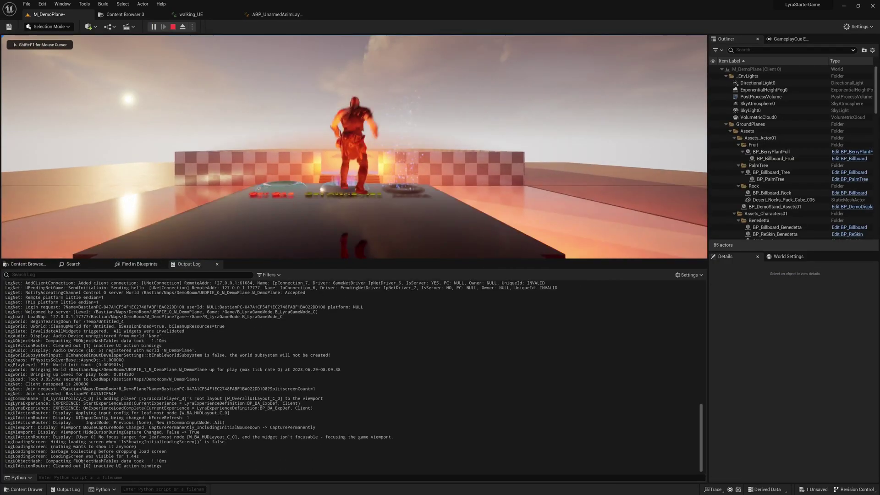
Run the character past the pillar toward the checkered wall, then stop play
key("w")
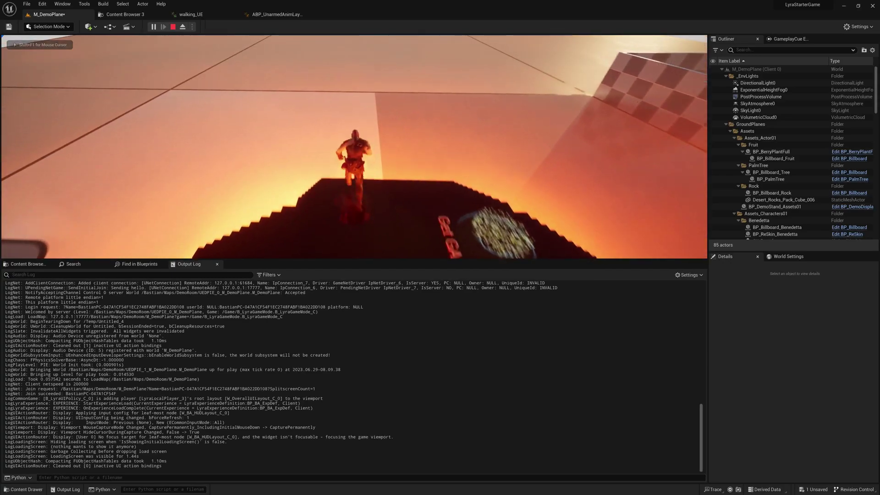
key("s")
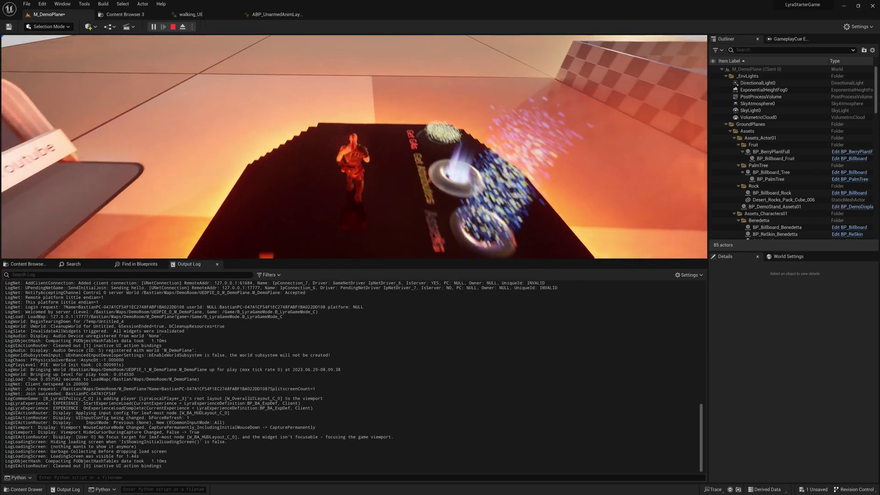
key("w")
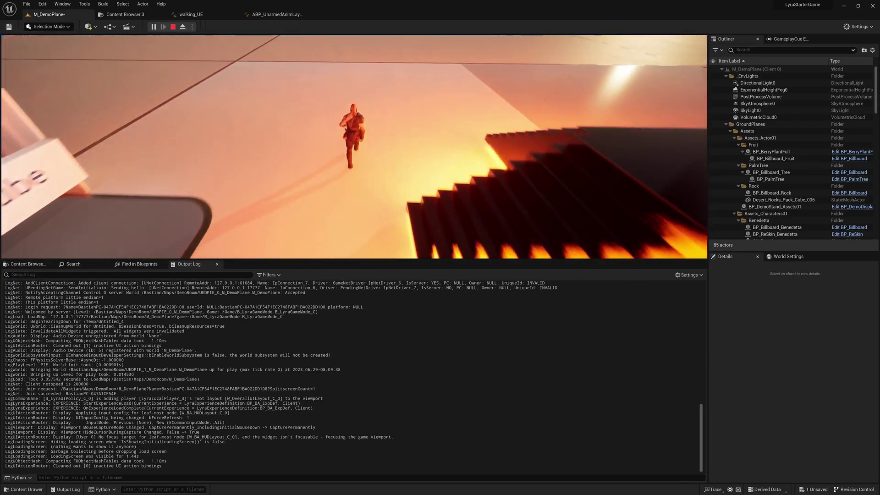
key("w")
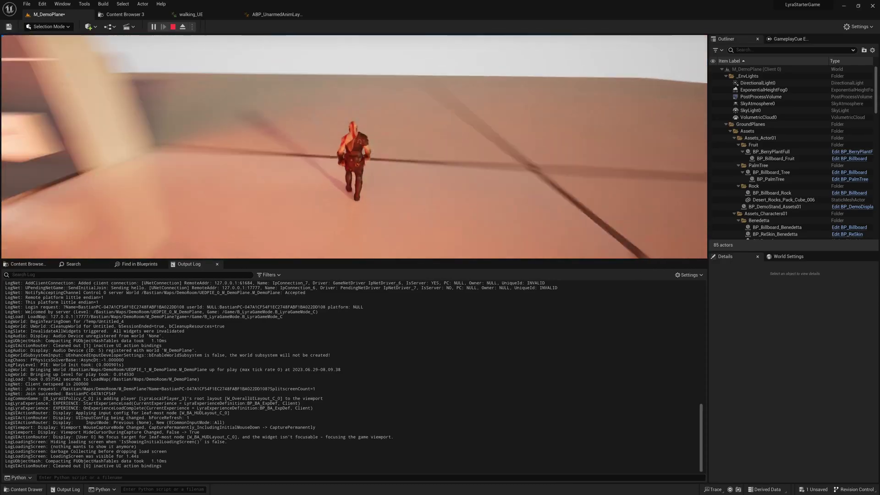
key("w")
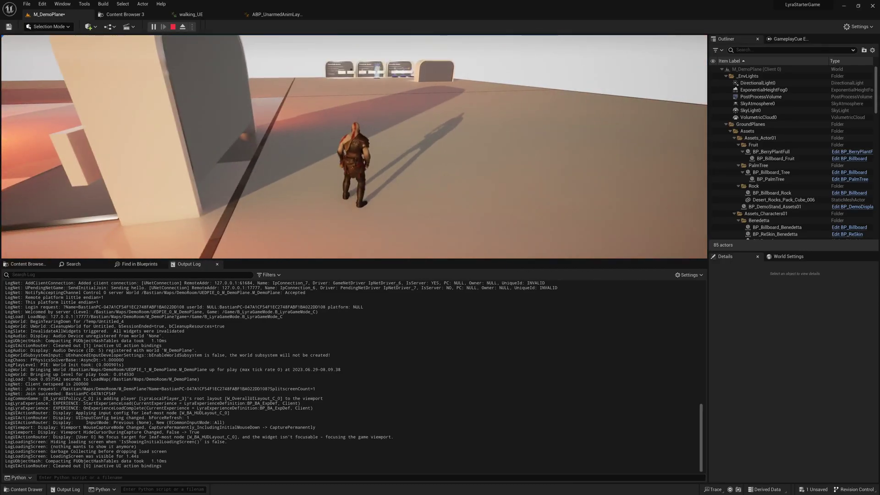
key("w")
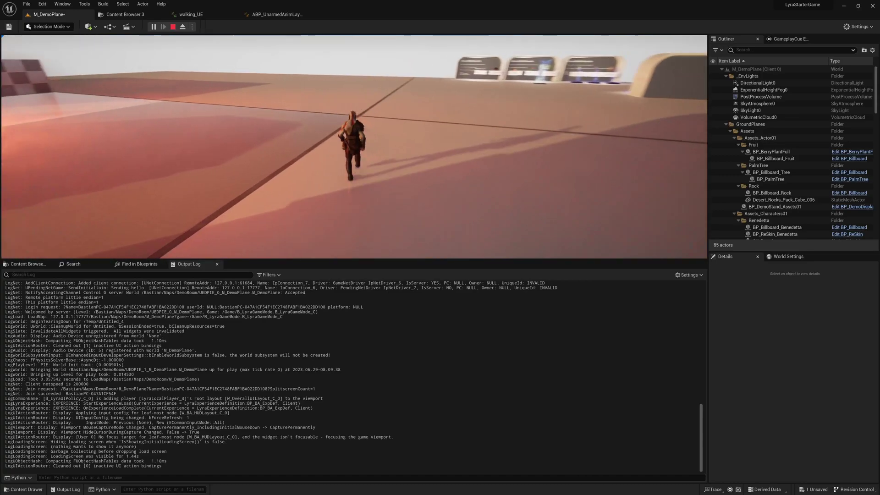
key("w")
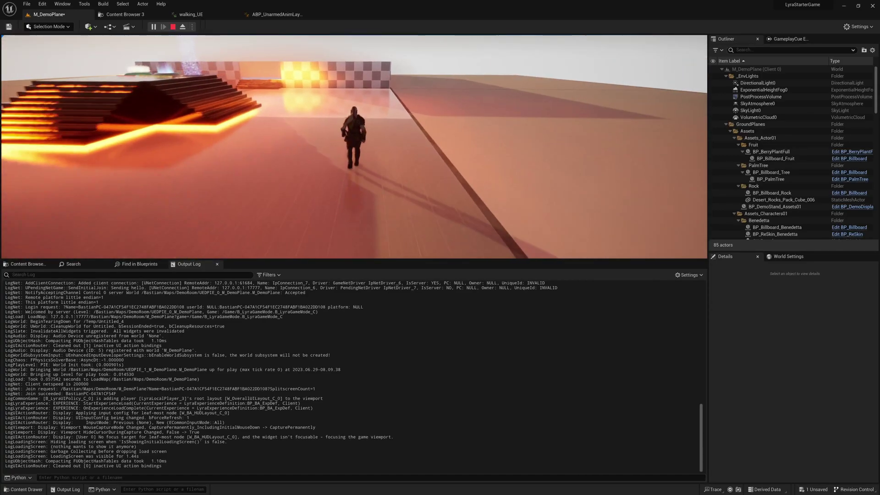
key("w")
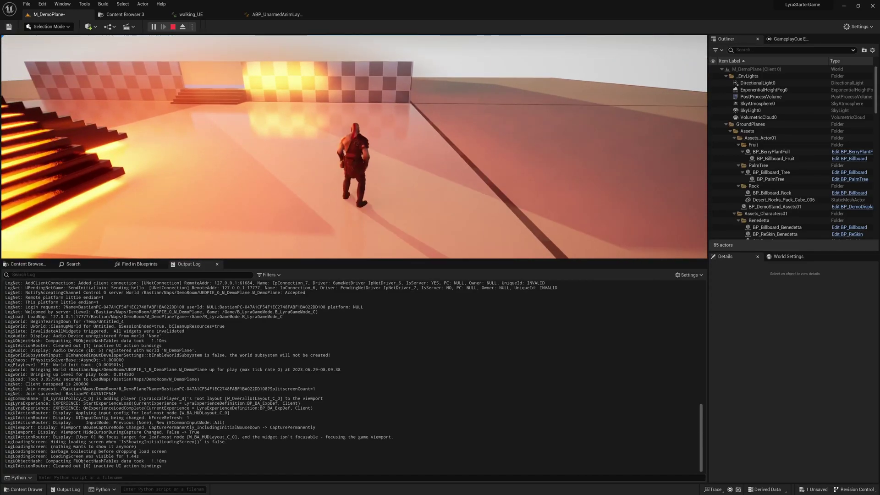
key("Escape")
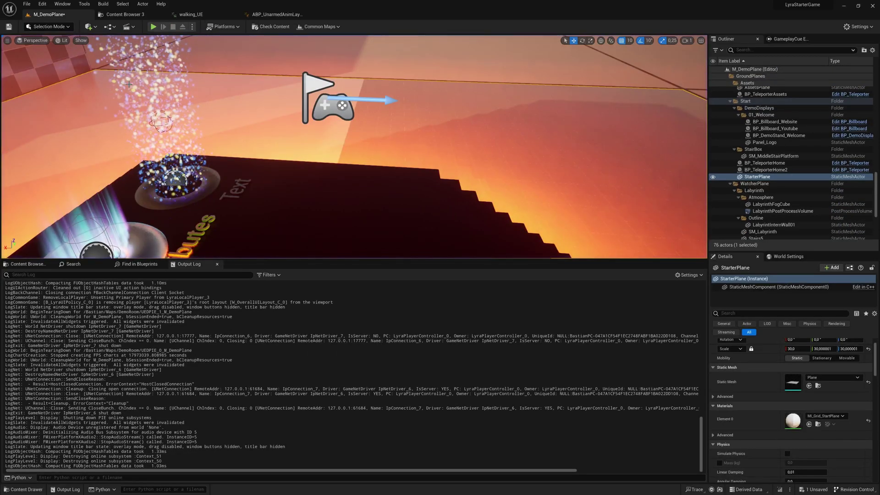
Switch to the walking_UE editor, browsing the Add Modifier list and Window menu without changes
left_click(189, 14)
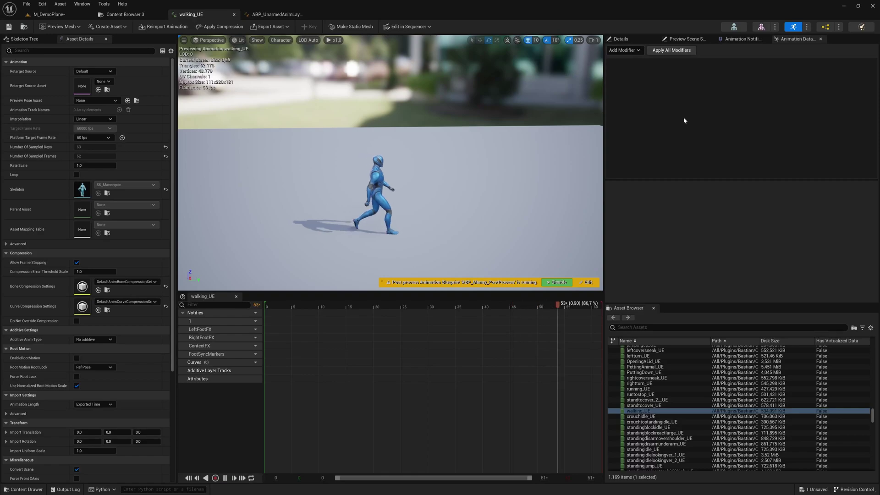
left_click(638, 50)
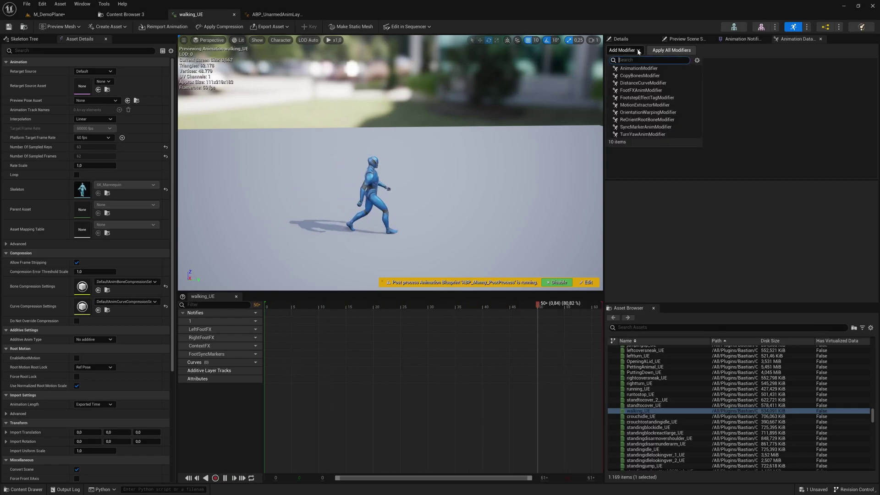
left_click(753, 71)
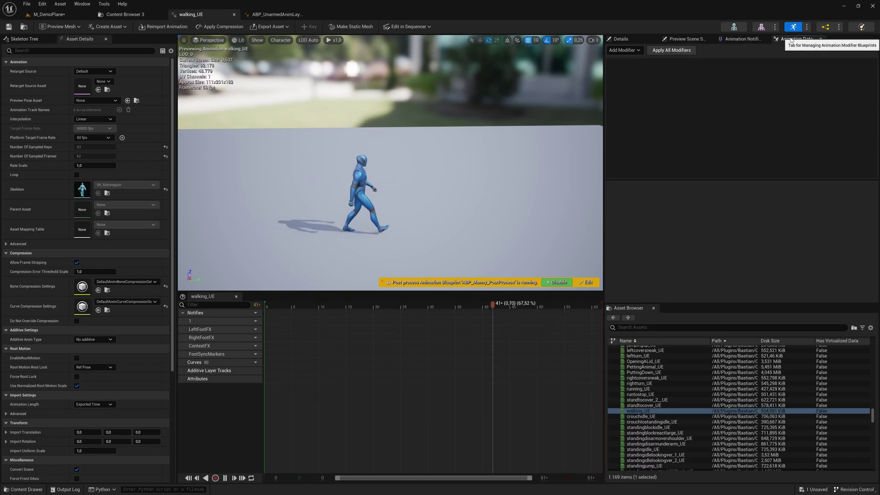
left_click(83, 4)
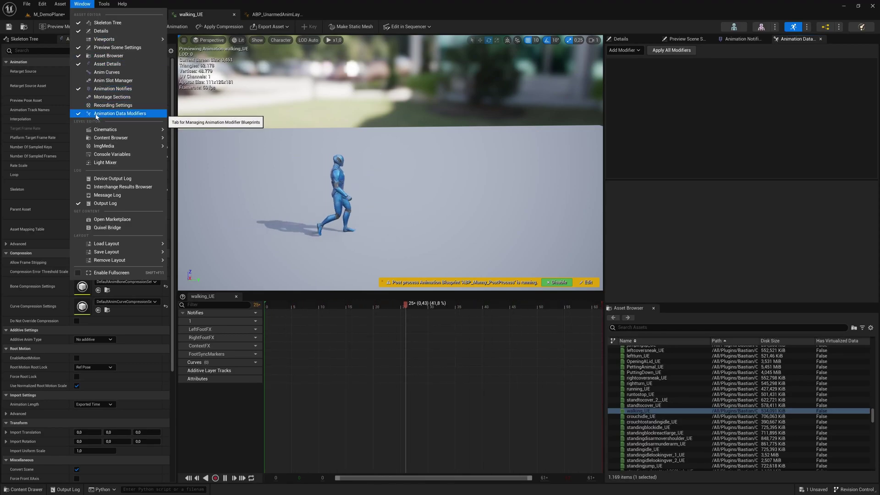
left_click(270, 121)
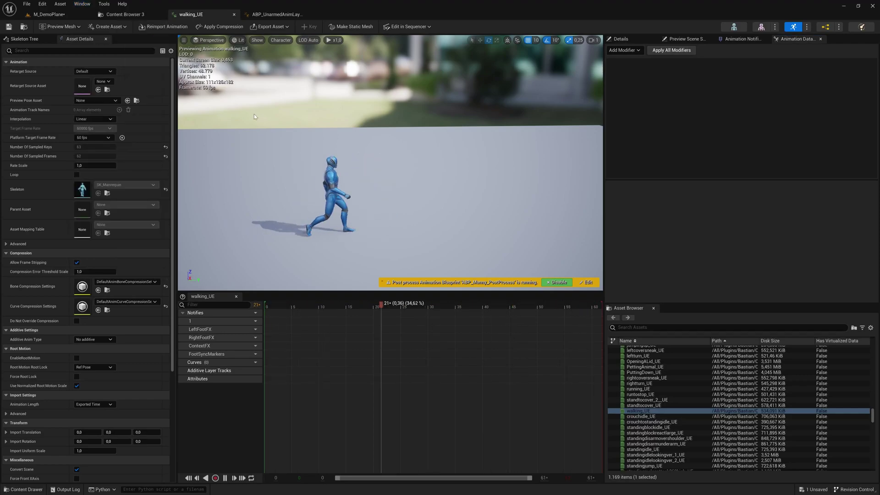
left_click(43, 4)
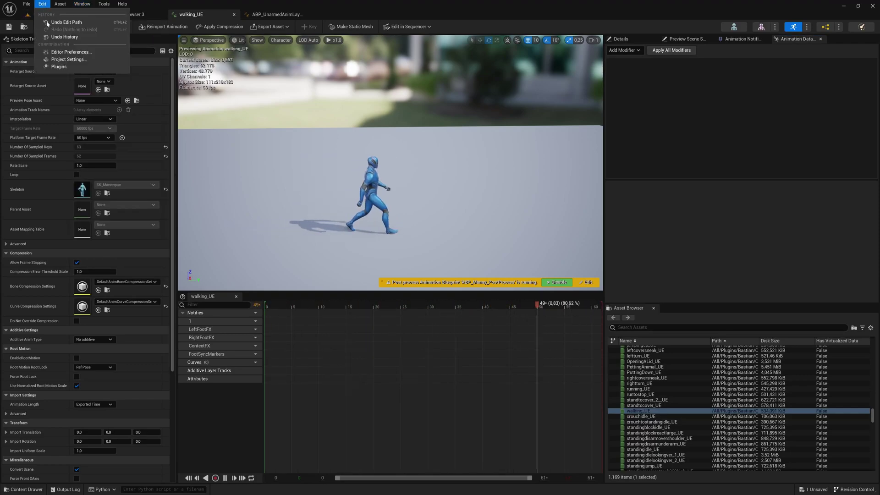
left_click(59, 67)
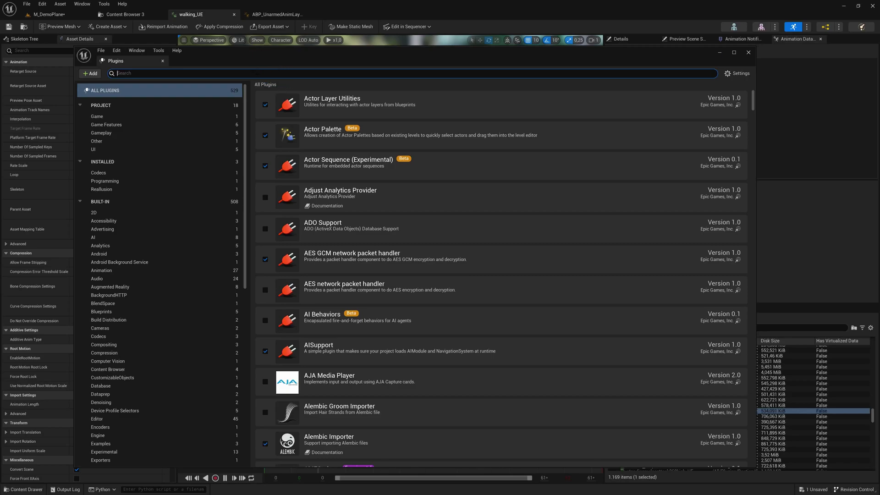
type("animation da")
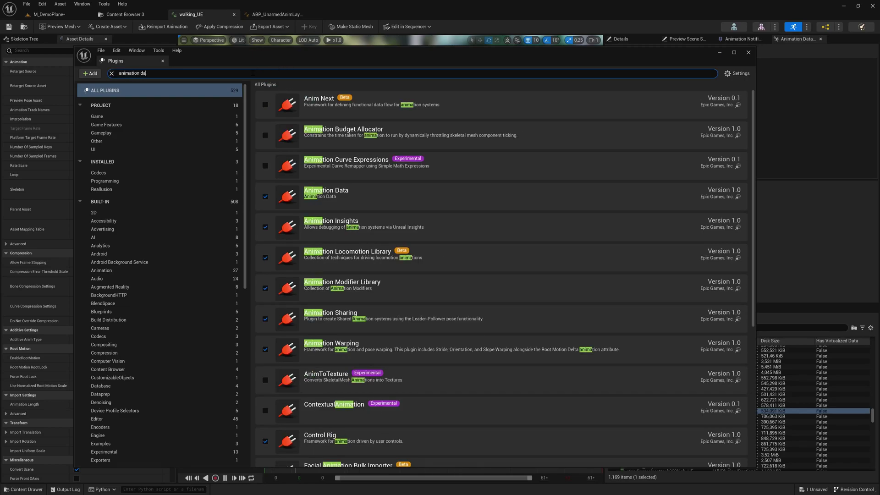
type("ta")
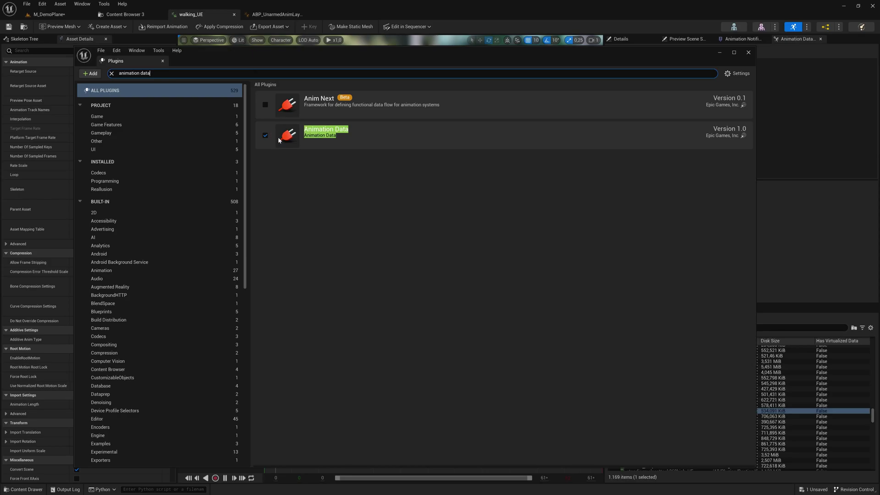
left_click(749, 54)
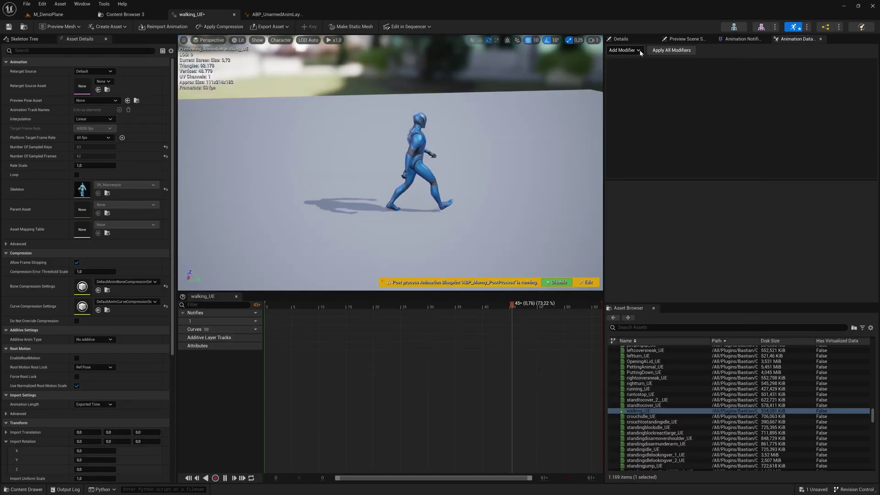
Add a DistanceCurveModifier to walking_UE and tick EnableRootMotion
left_click(624, 50)
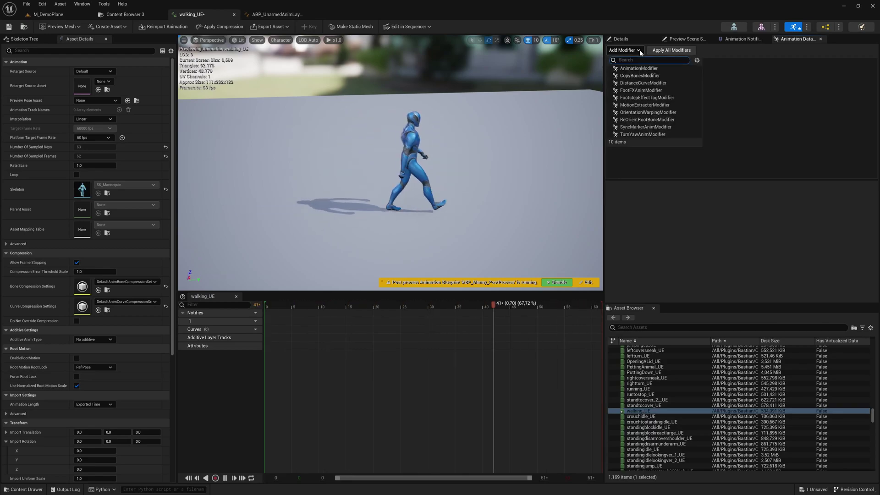
left_click(637, 83)
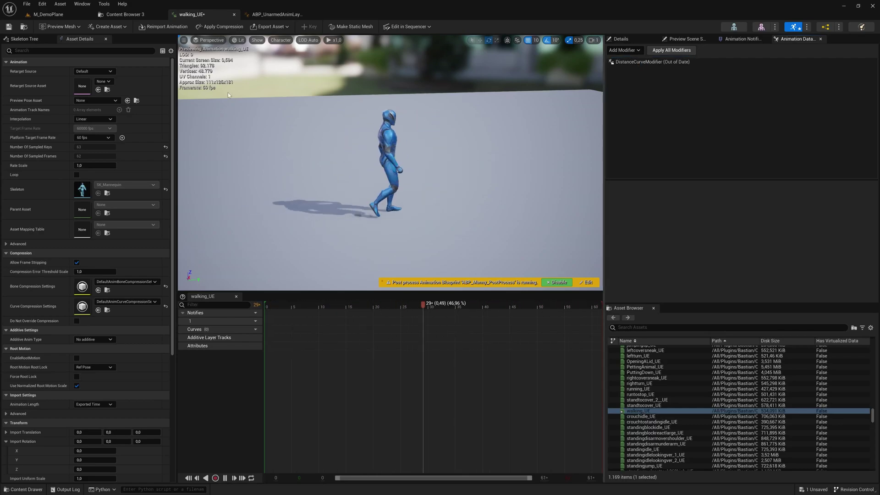
left_click(53, 51)
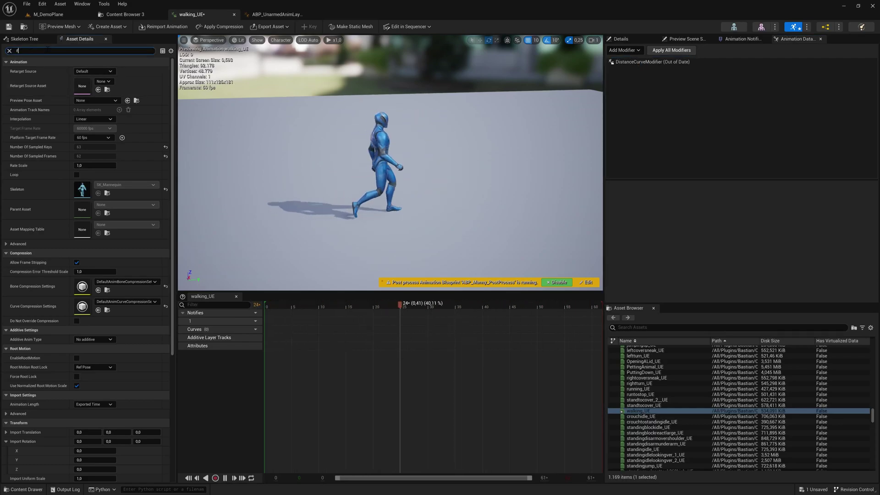
type("root")
left_click(76, 71)
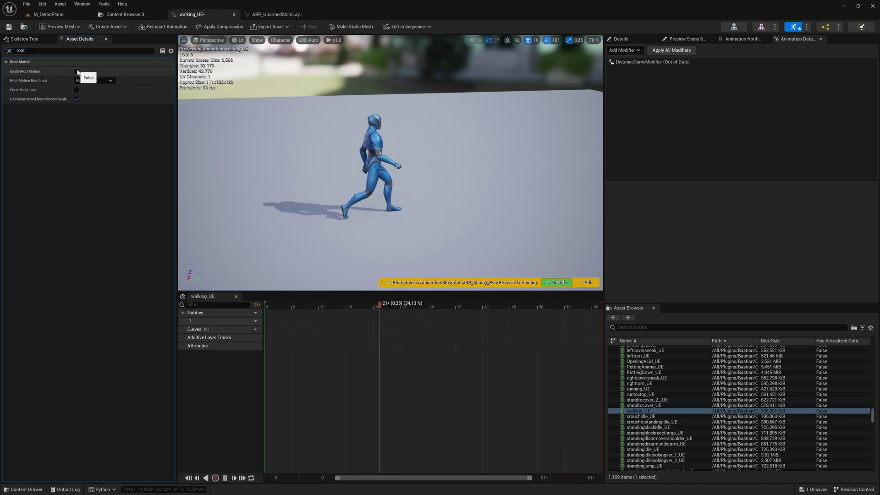
Apply all modifiers, inspect the generated Distance curve, and open the modifier's context menu
left_click(668, 51)
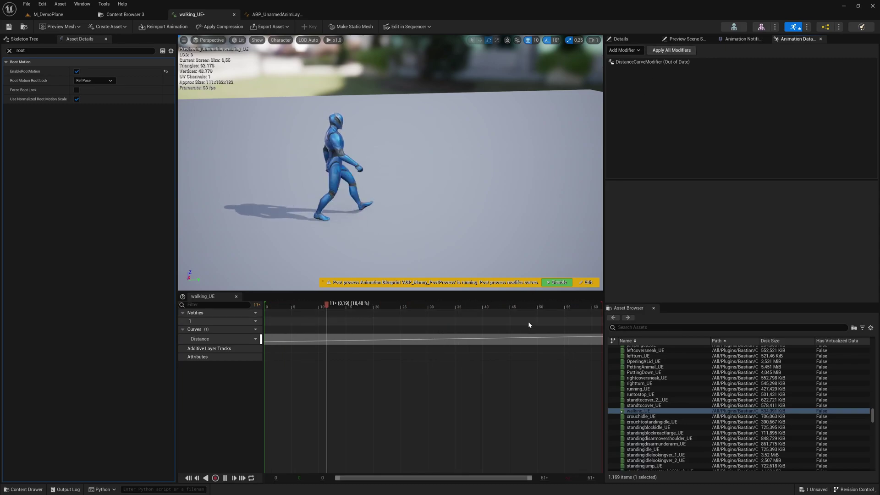
double_click(527, 339)
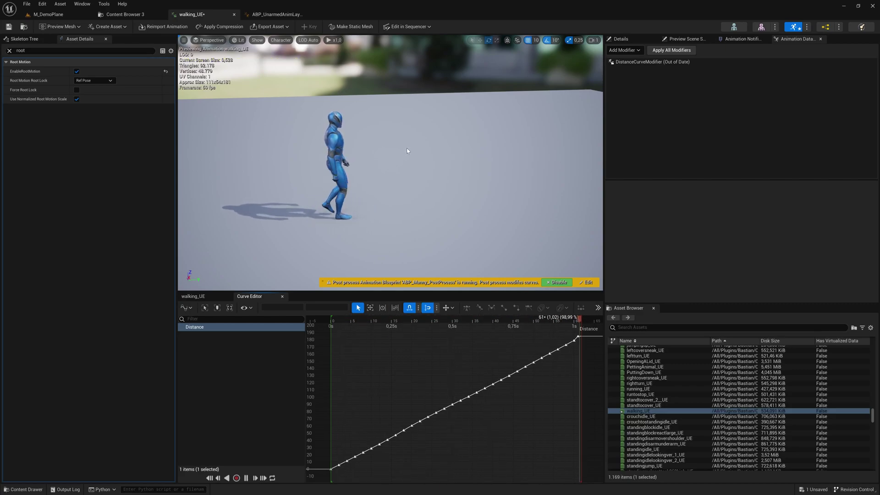
left_click(640, 62)
right_click(640, 63)
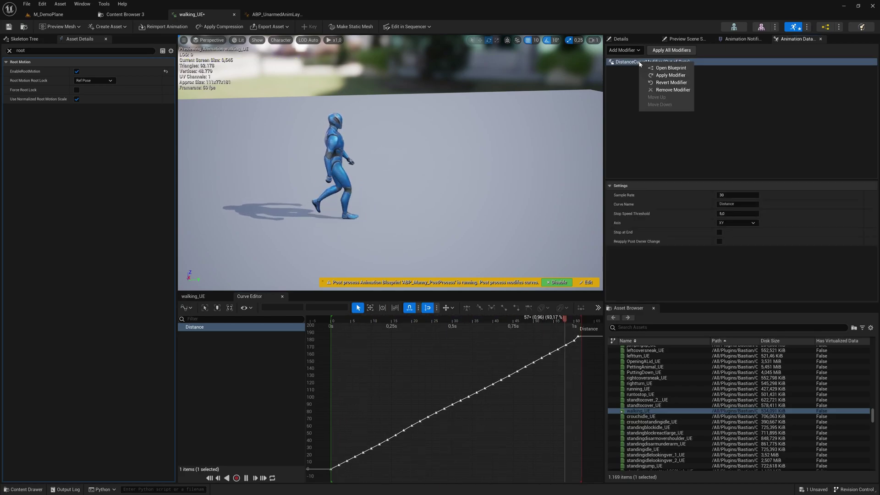
Remove the DistanceCurveModifier without reverting, keeping the Distance curve
left_click(672, 90)
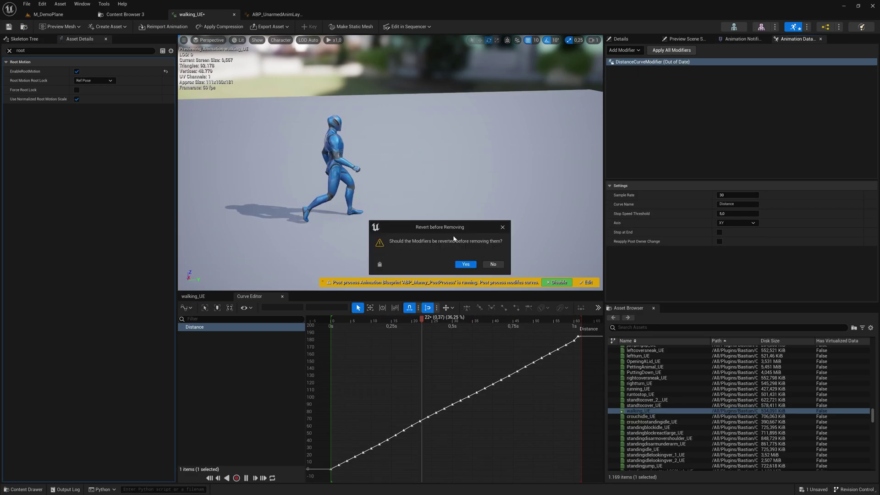
left_click(494, 265)
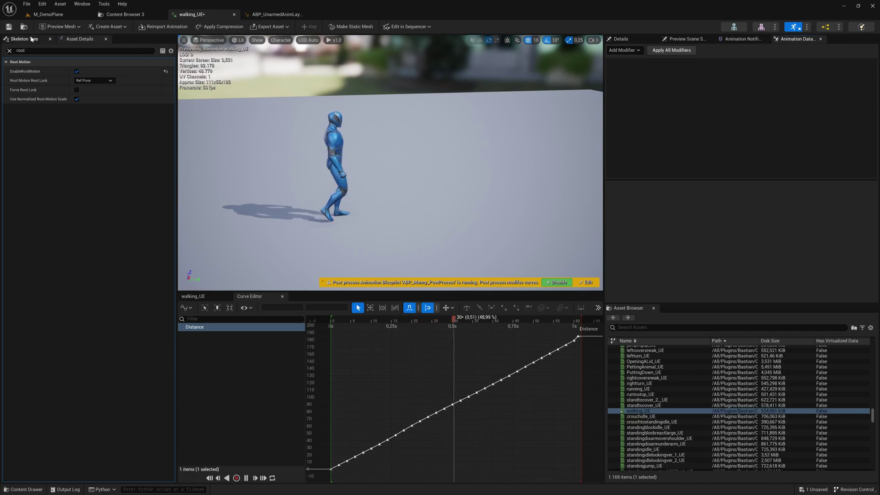
left_click(193, 296)
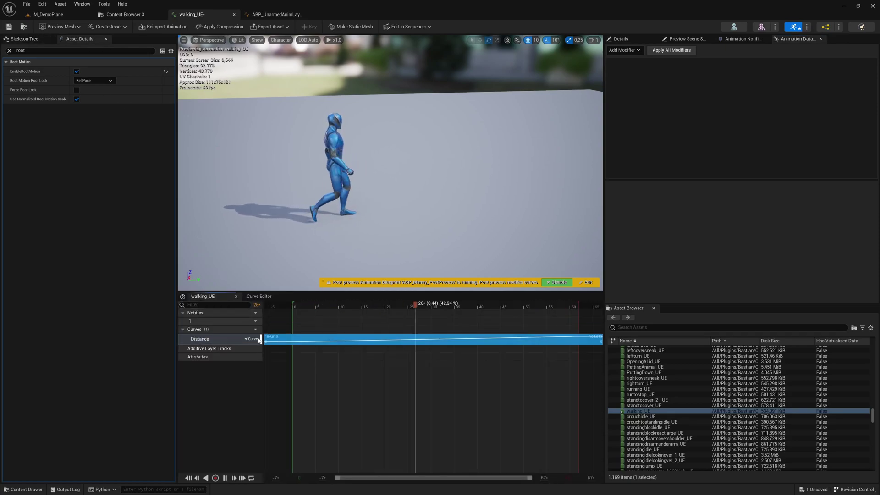
Add a FootstepEffectTagModifier and apply all modifiers to create footstep notifies
left_click(637, 52)
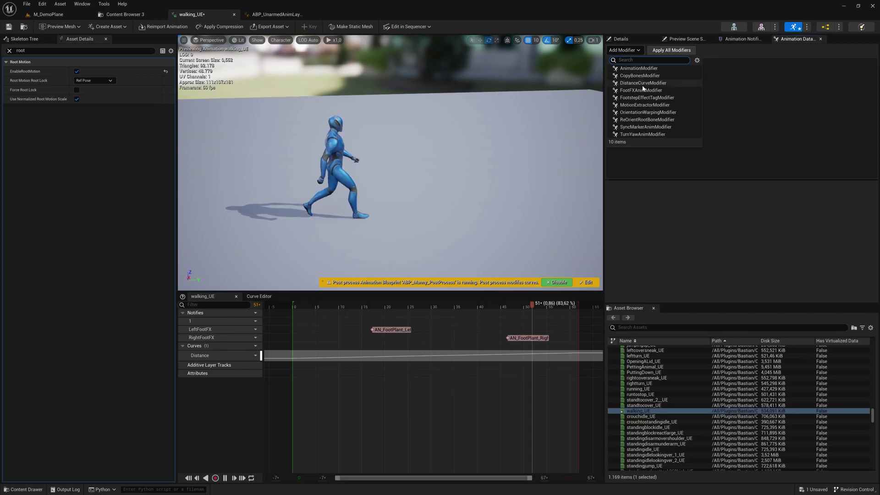
left_click(646, 98)
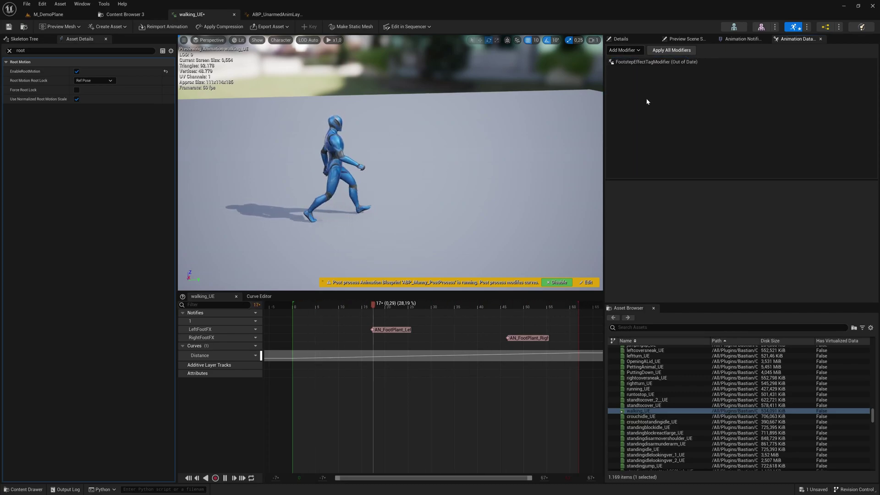
left_click(669, 51)
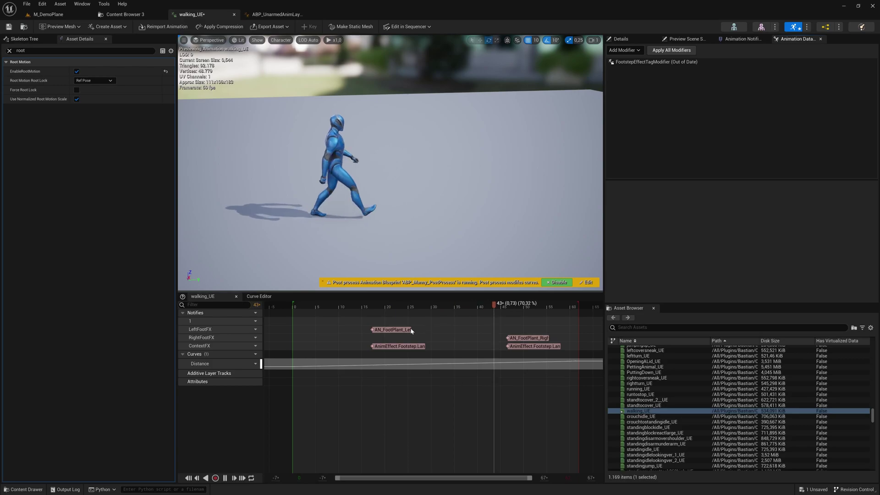
Remove FootstepEffectTagModifier while keeping its footstep notifies, then add SyncMarkerAnimModifier to walking_UE
right_click(635, 63)
left_click(658, 92)
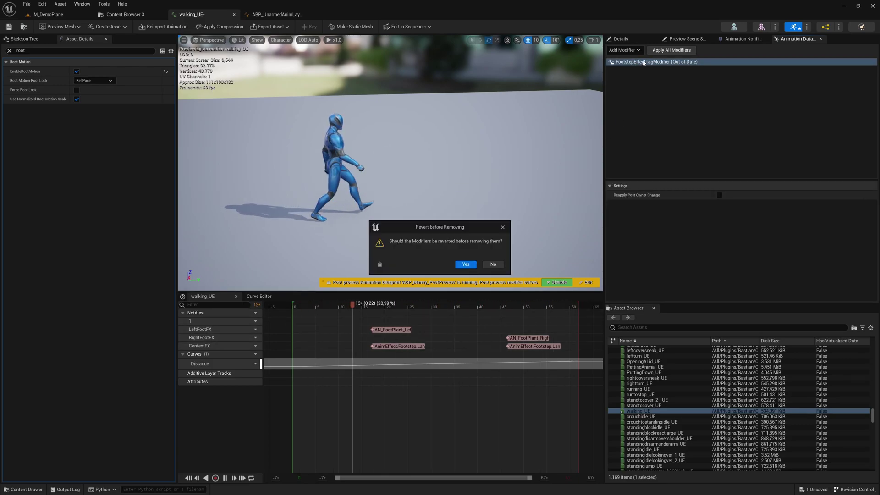
left_click(492, 264)
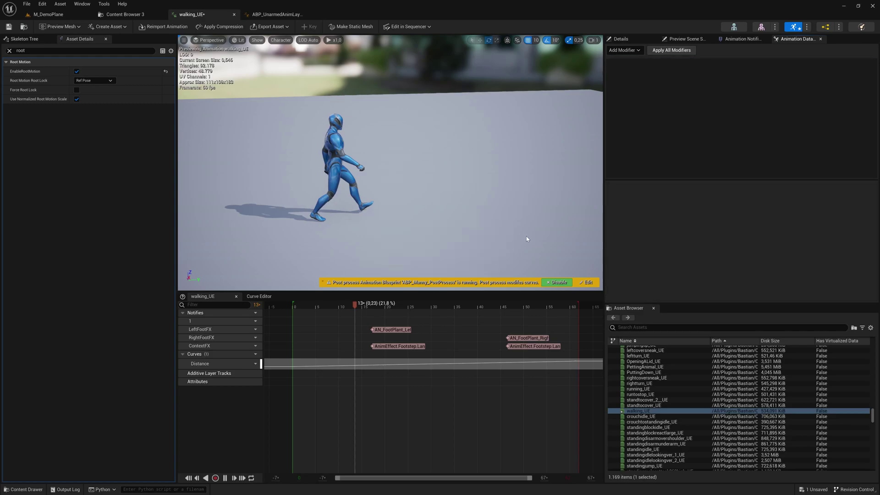
left_click(623, 51)
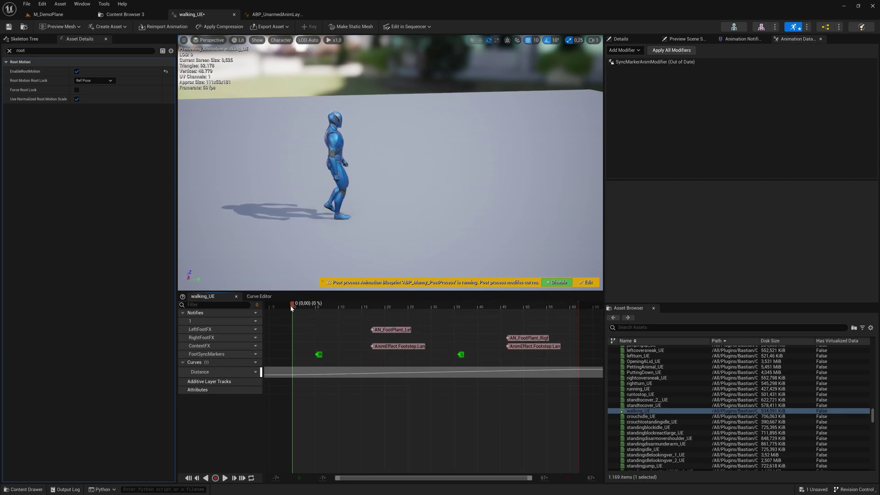
left_click_drag(290, 305, 319, 309)
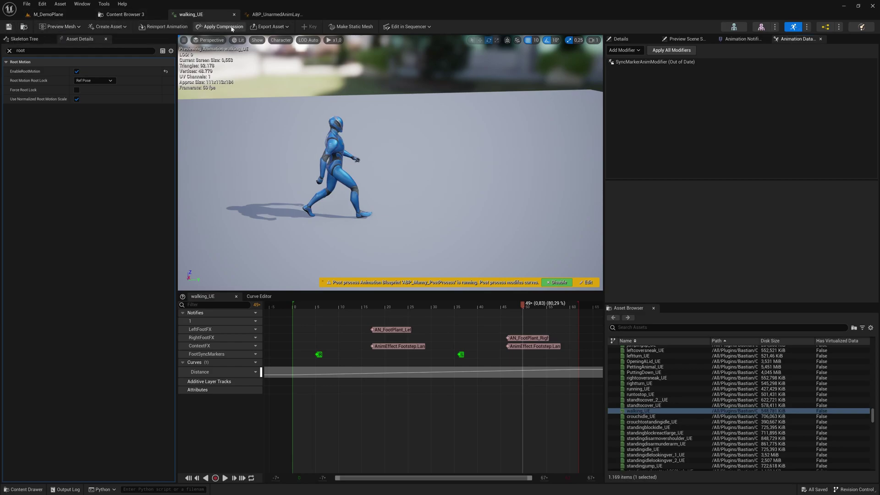
Play M_DemoPlane and run the character past the stairs toward the billboard platform
left_click(71, 17)
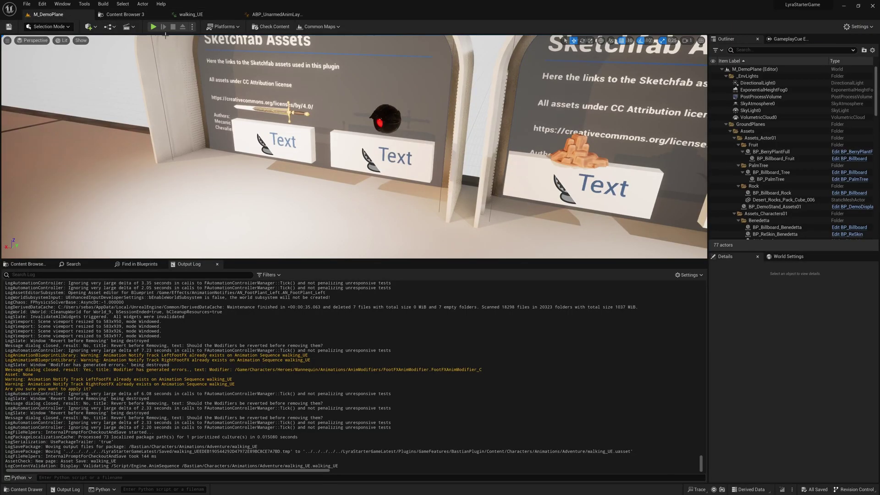
key("alt+p")
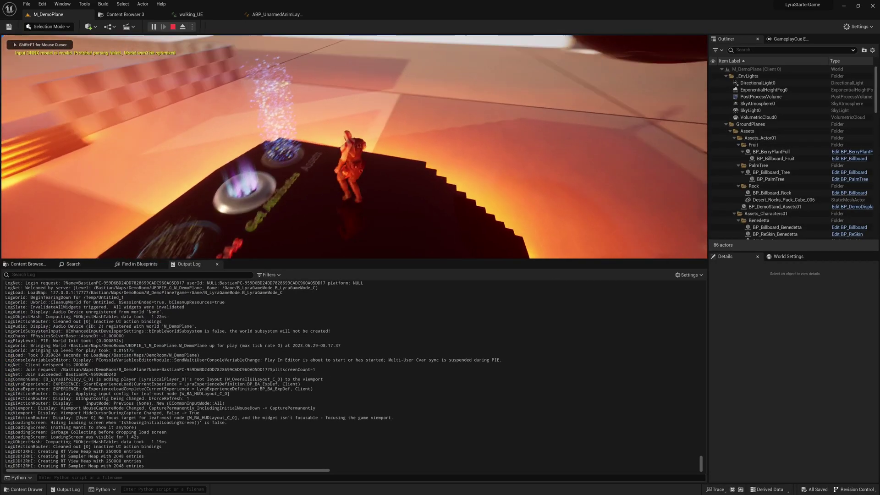
key("w")
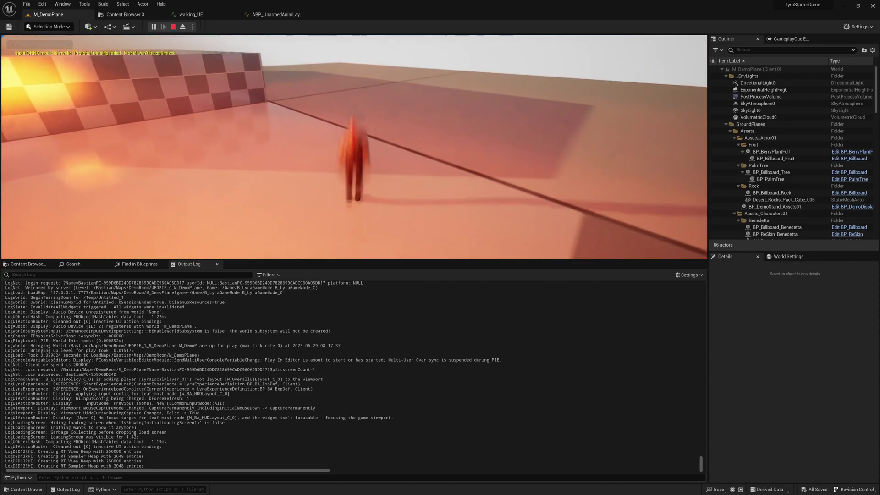
key("w")
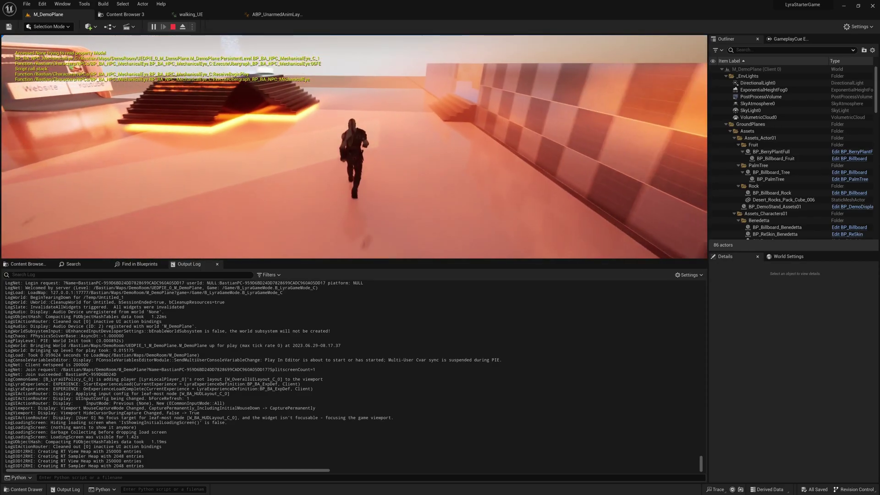
key("w")
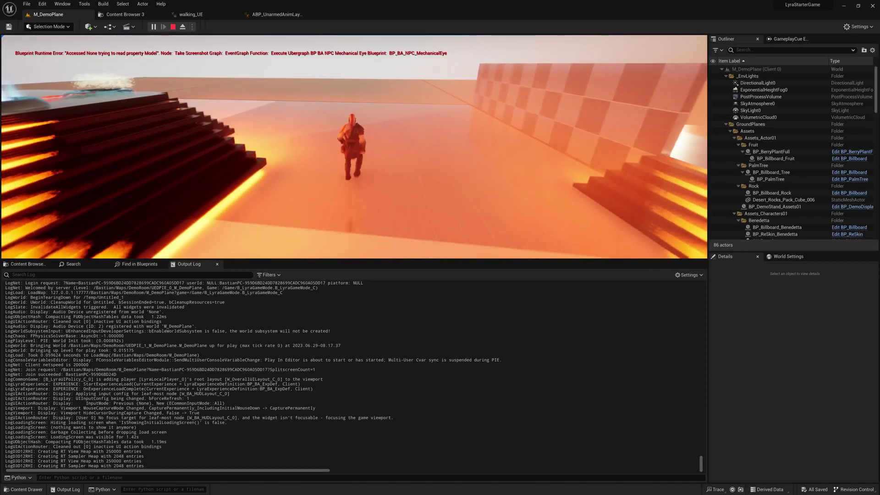
key("w")
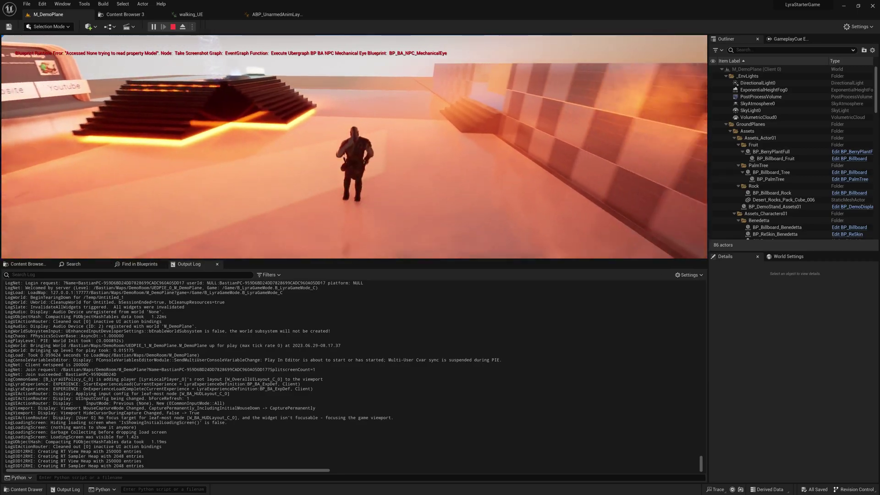
key("w")
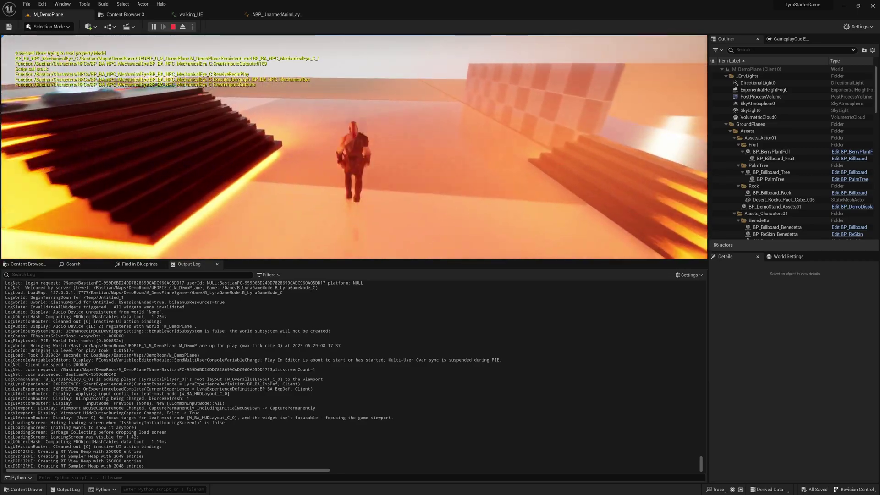
key("w")
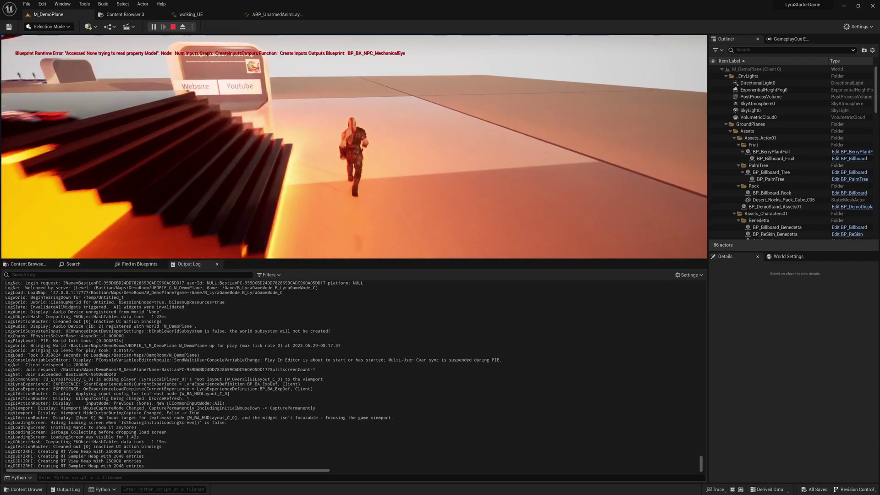
key("w")
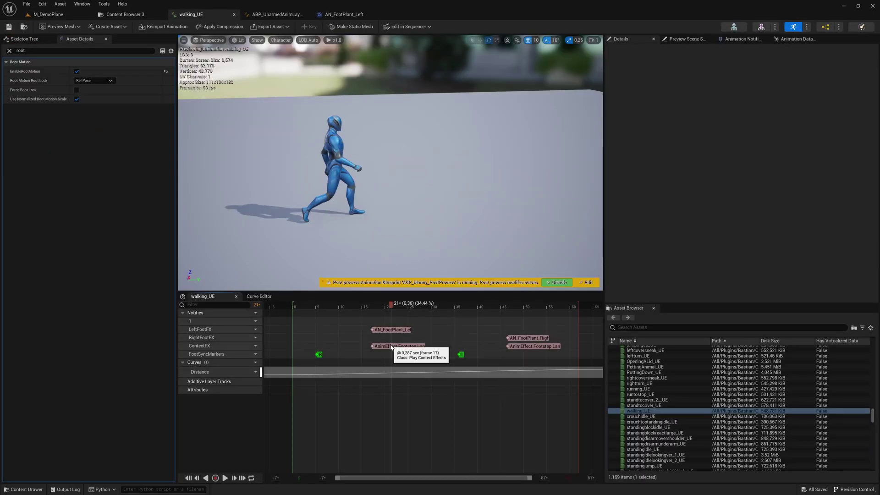
Set the first ContextFX notify's effect tag to AnimEffect.Footstep.Walk instead of Land
left_click(386, 348)
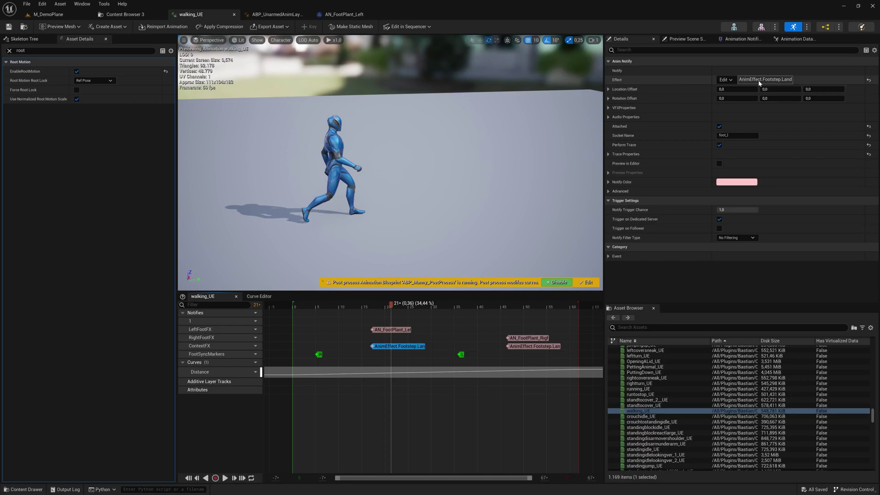
left_click(726, 80)
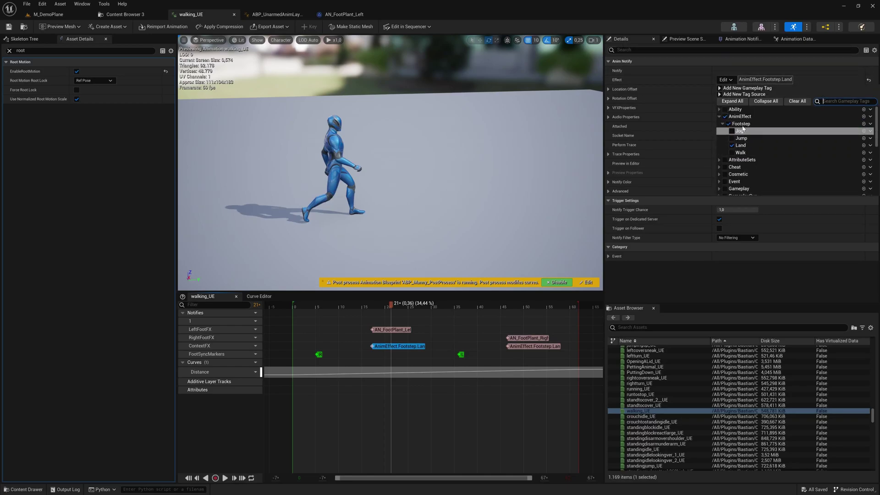
left_click(735, 153)
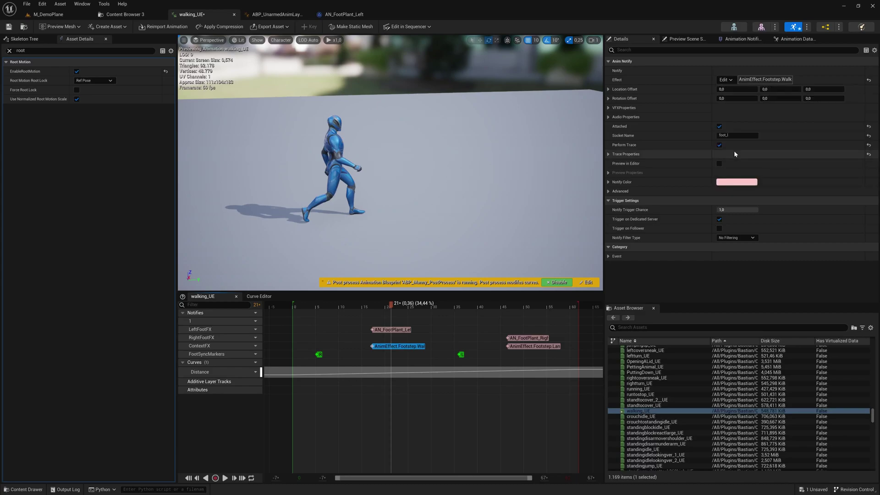
left_click(726, 80)
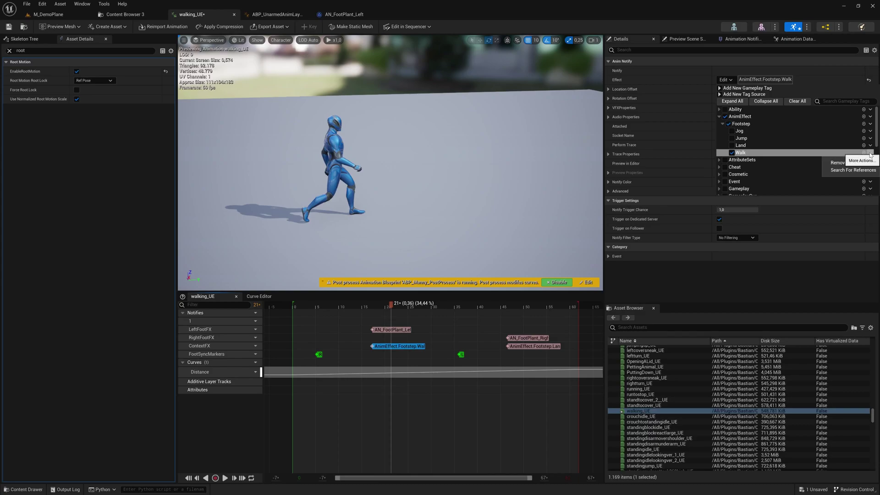
Find references to AnimEffect.Footstep.Walk and open CFX_DefaultSkin from the Reference Viewer
left_click(848, 171)
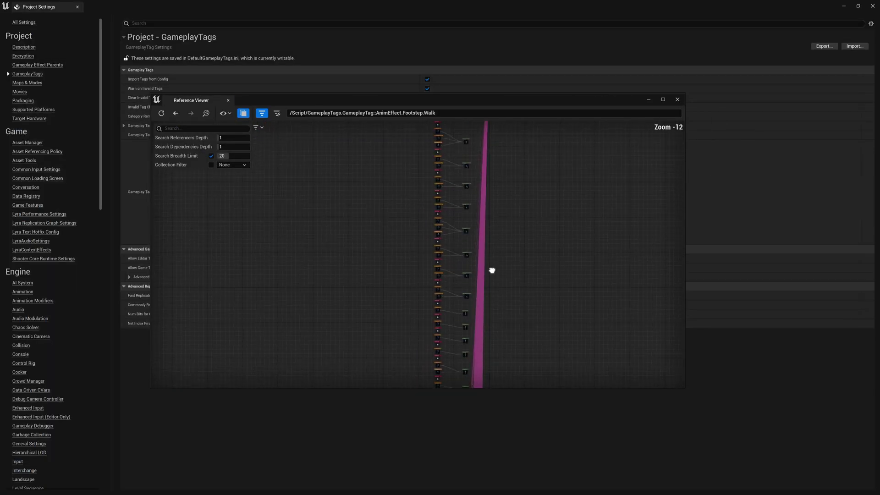
scroll(492, 269, "down", 1)
right_click_drag(574, 280, 523, 280)
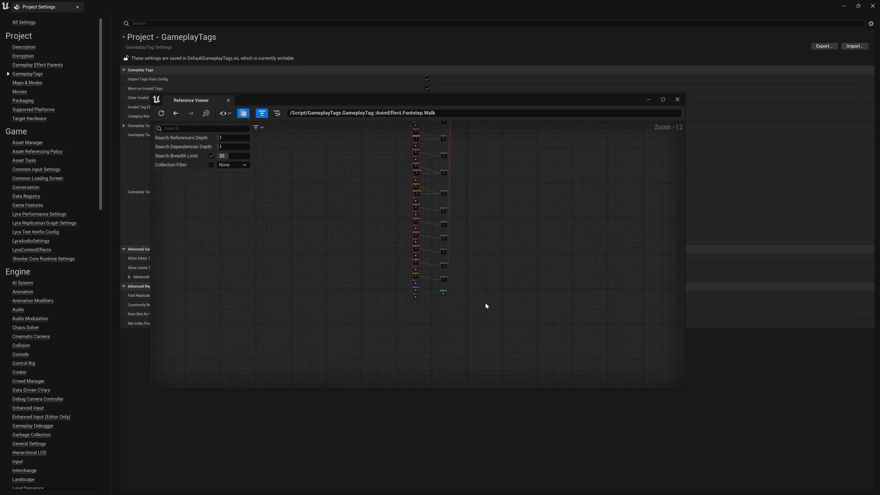
scroll(432, 271, "up", 10)
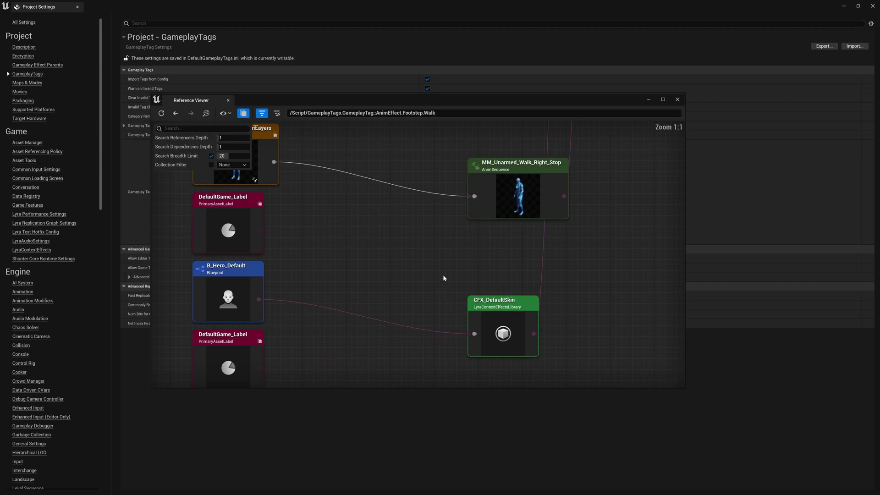
right_click_drag(547, 246, 524, 247)
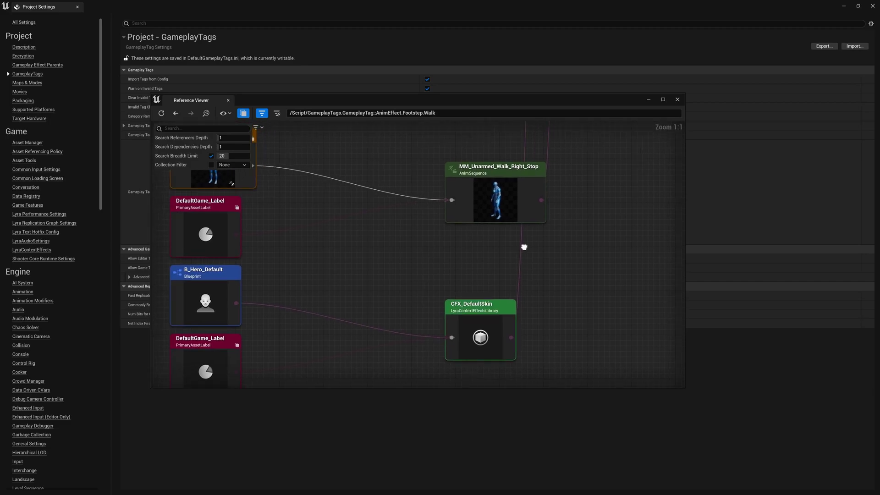
right_click(472, 305)
left_click(512, 324)
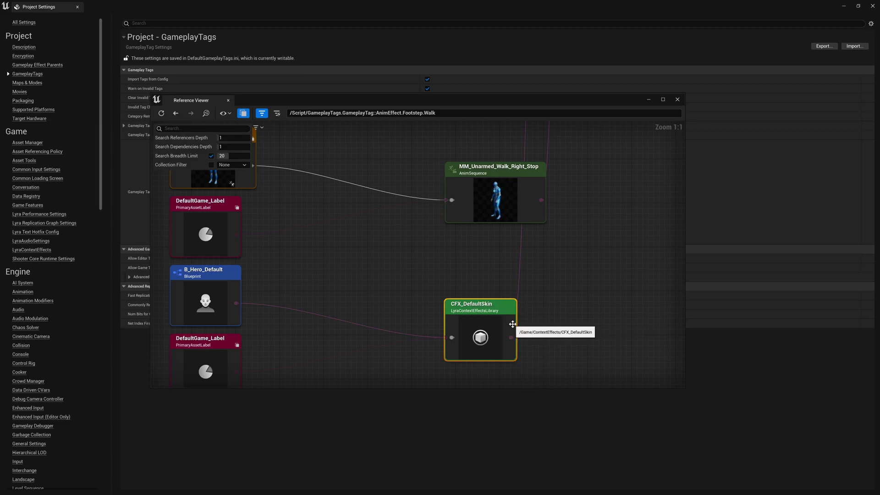
Close Project Settings and the Reference Viewer, then expand CFX_DefaultSkin's Context Effects down to Walk on Default's sound
left_click(872, 6)
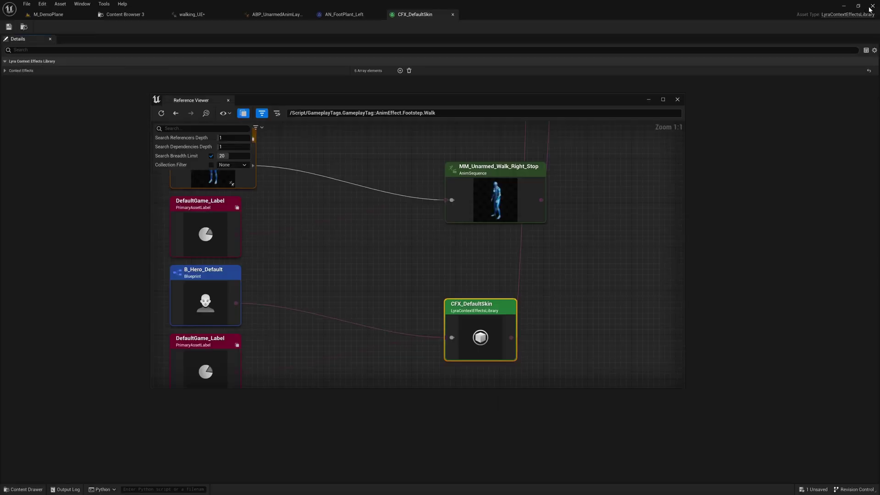
left_click(677, 100)
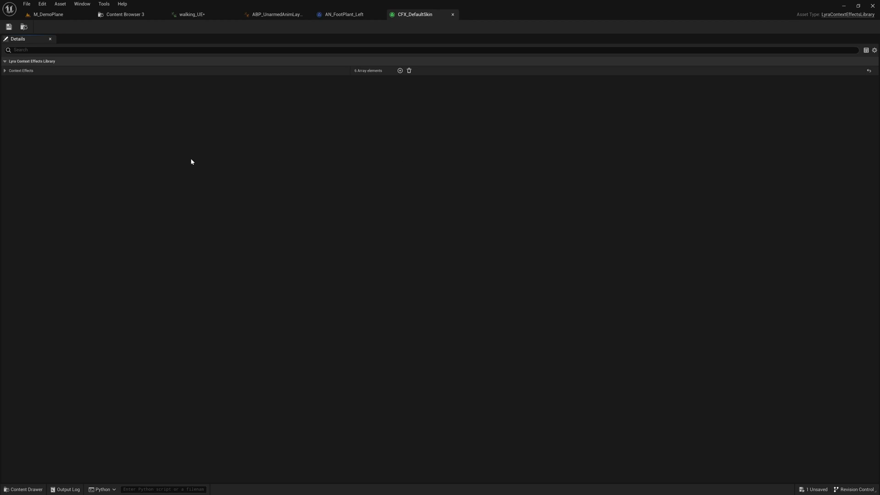
left_click(5, 71)
left_click(11, 81)
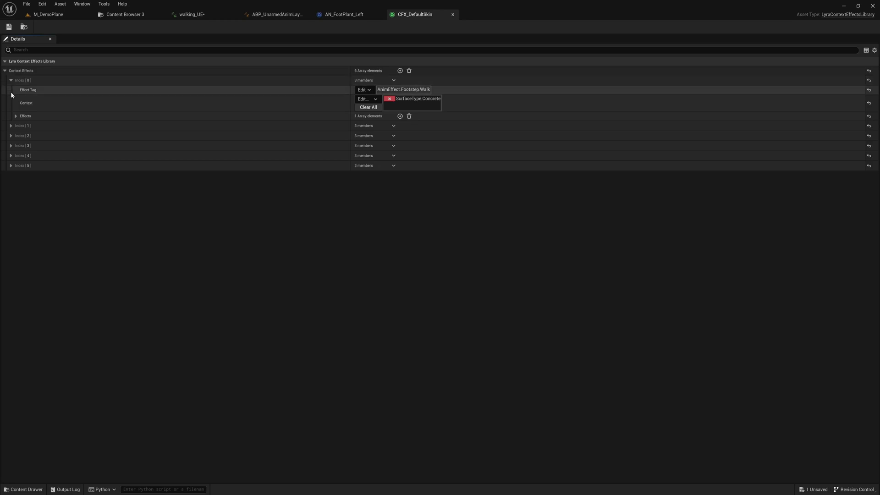
left_click(11, 125)
left_click(11, 171)
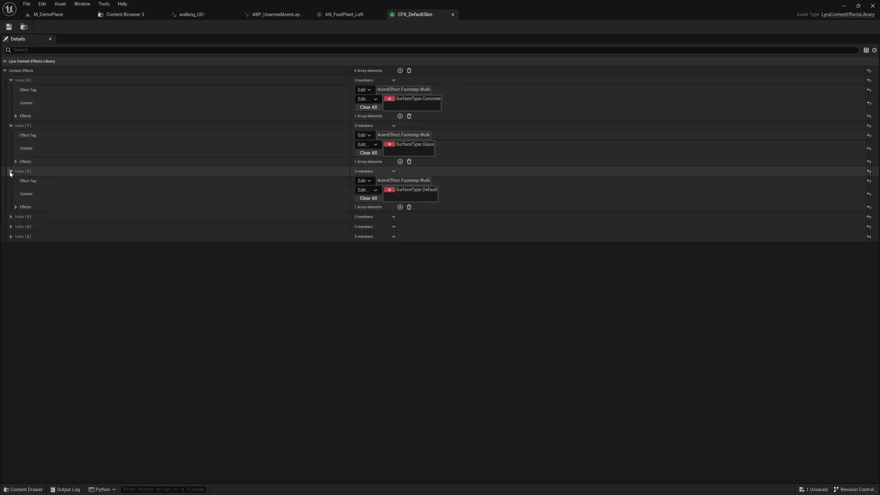
left_click(10, 217)
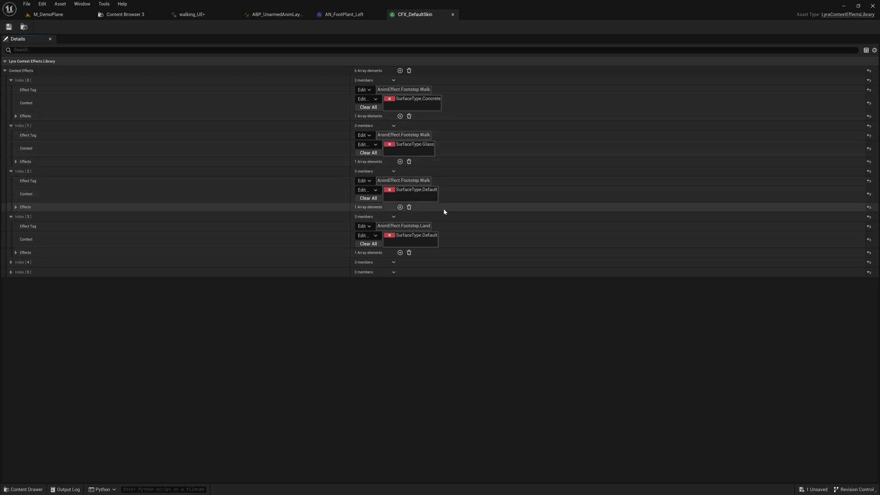
left_click(15, 207)
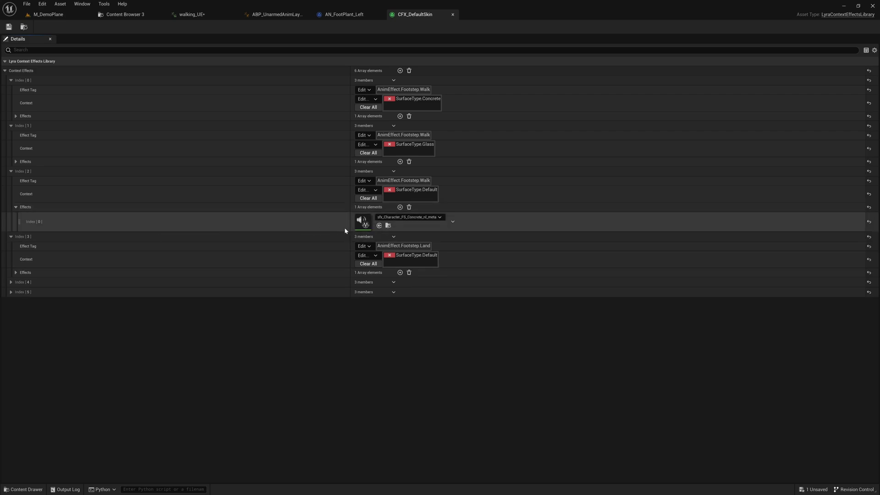
Browse to sfx_Character_FS_Concrete_nl_meta in the Content Browser and preview its sound
left_click(387, 226)
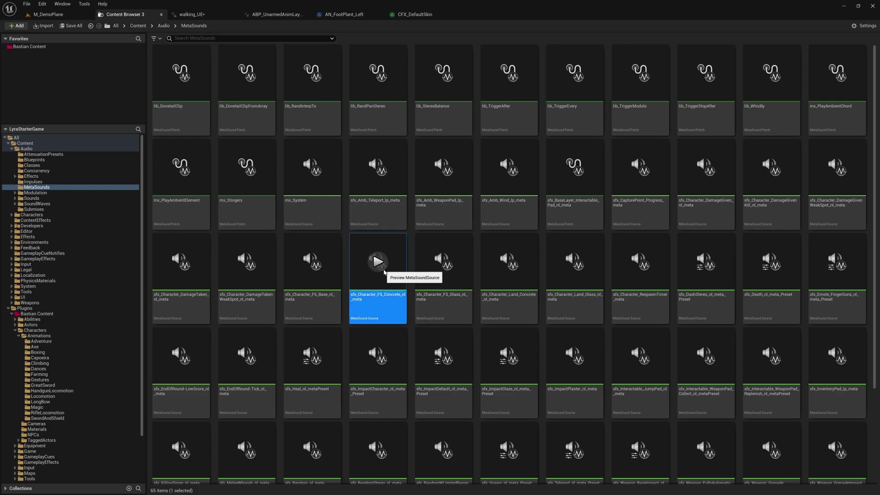
left_click(378, 267)
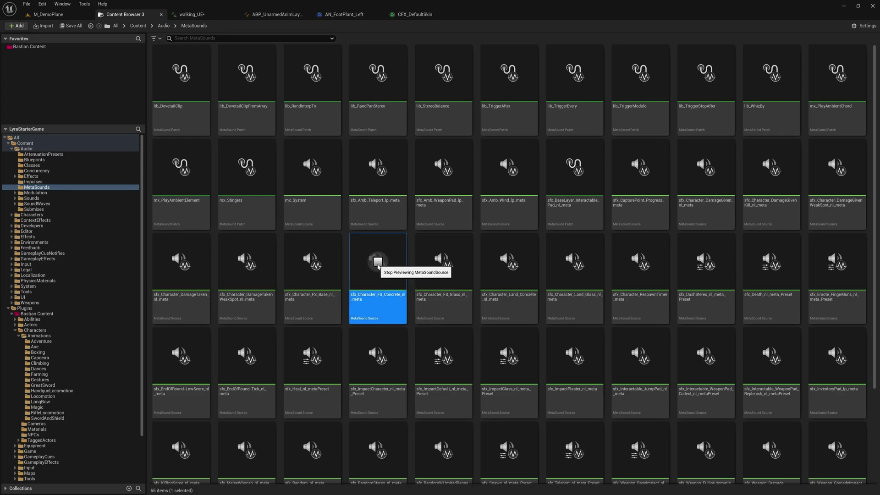
left_click(378, 266)
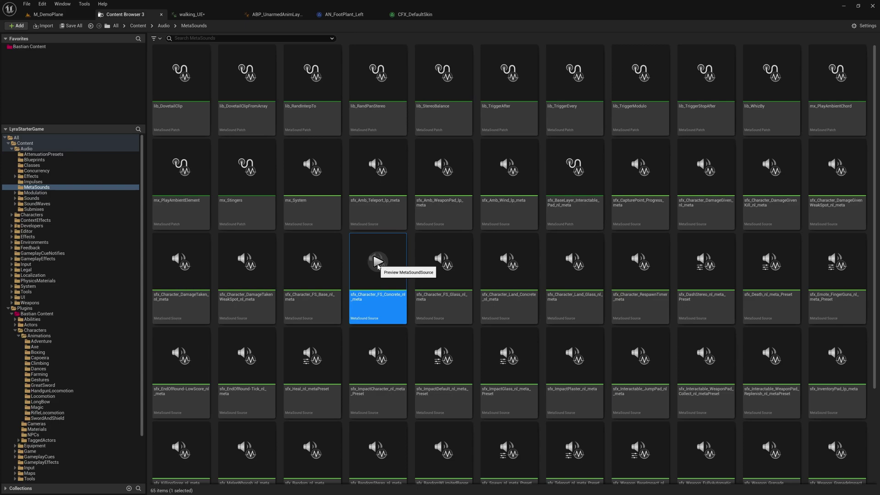